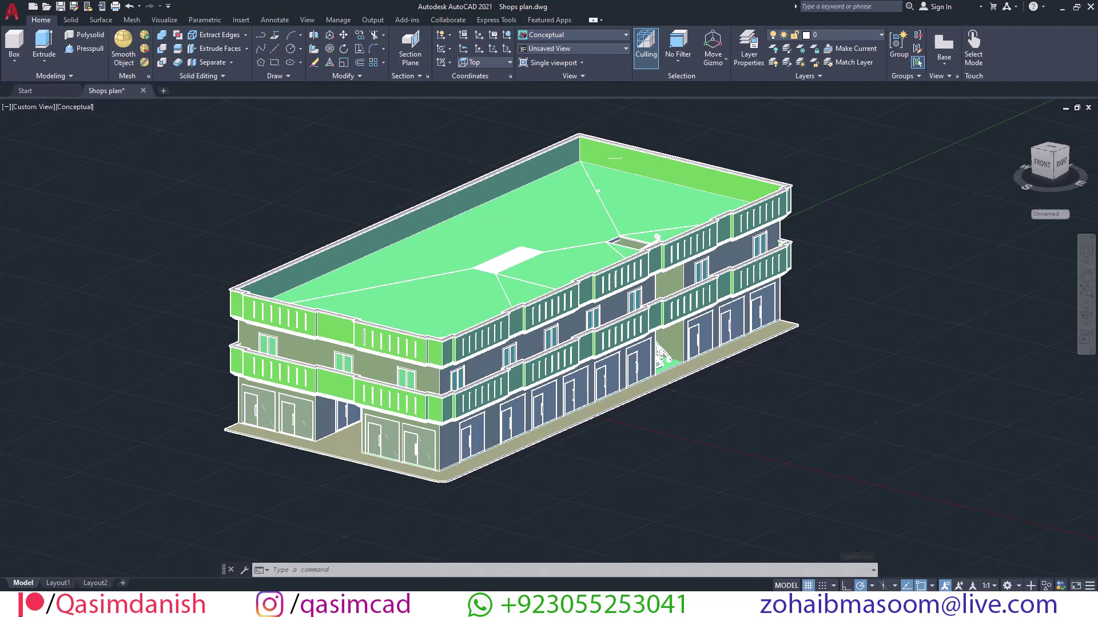
- Frame the building and erase the top-level parapet walls, undoing an accidental slab deletion
scroll(823, 292, "up", 3)
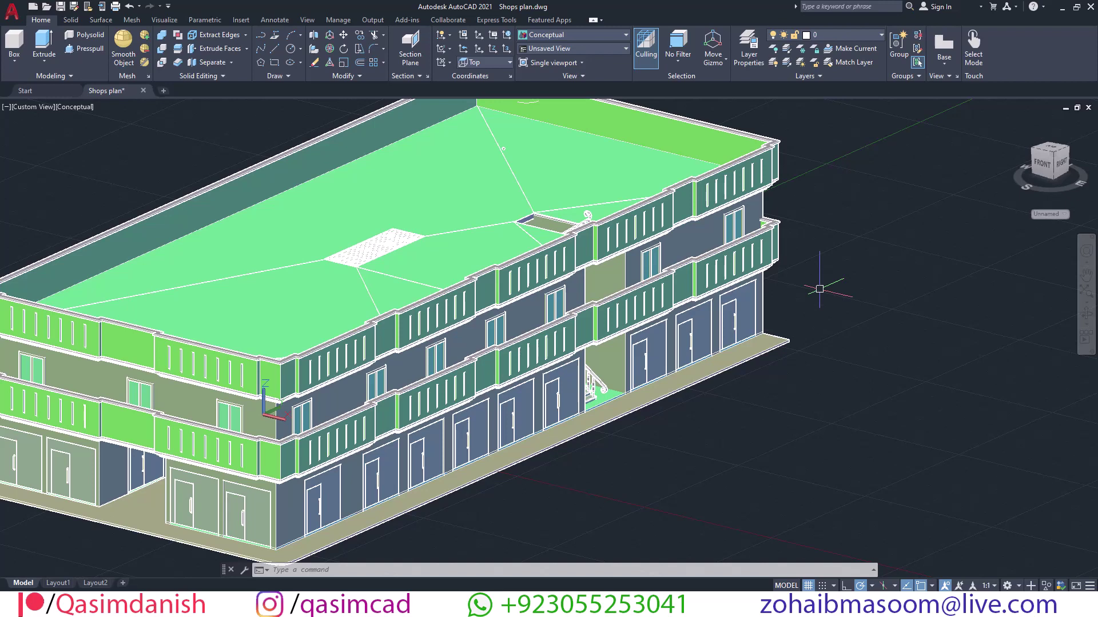
scroll(819, 289, "down", 3)
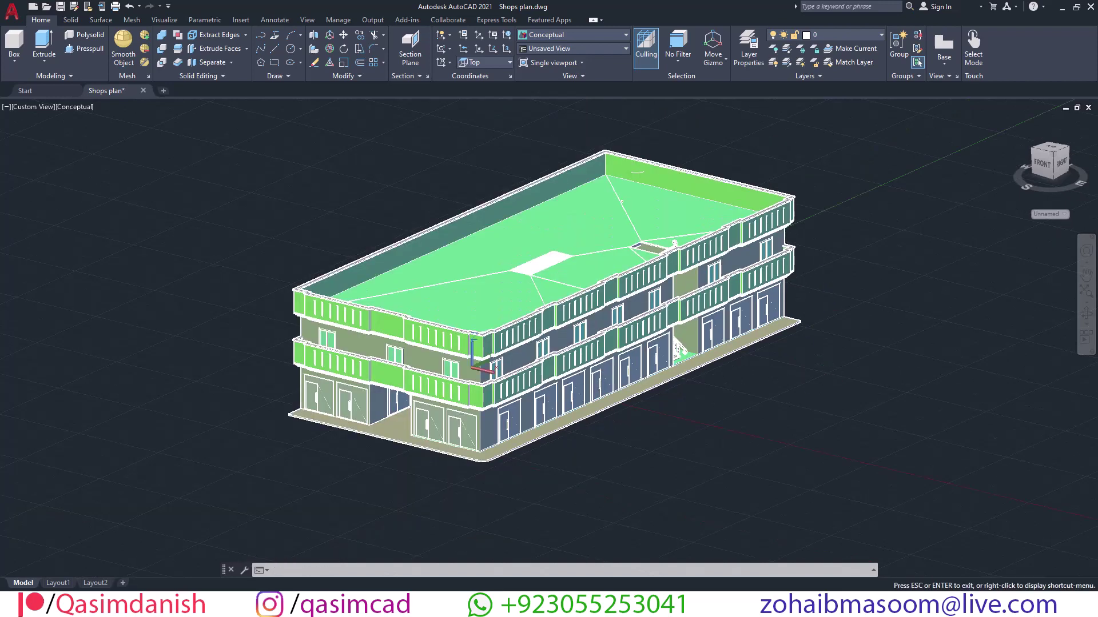
middle_click_drag(811, 374, 832, 410)
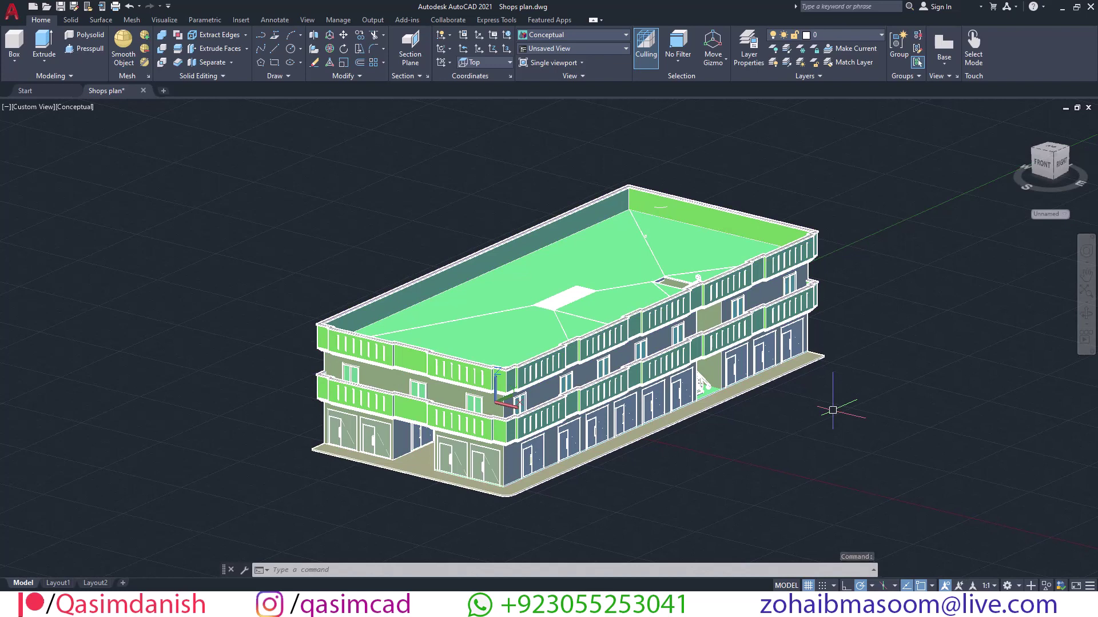
scroll(833, 410, "up", 2)
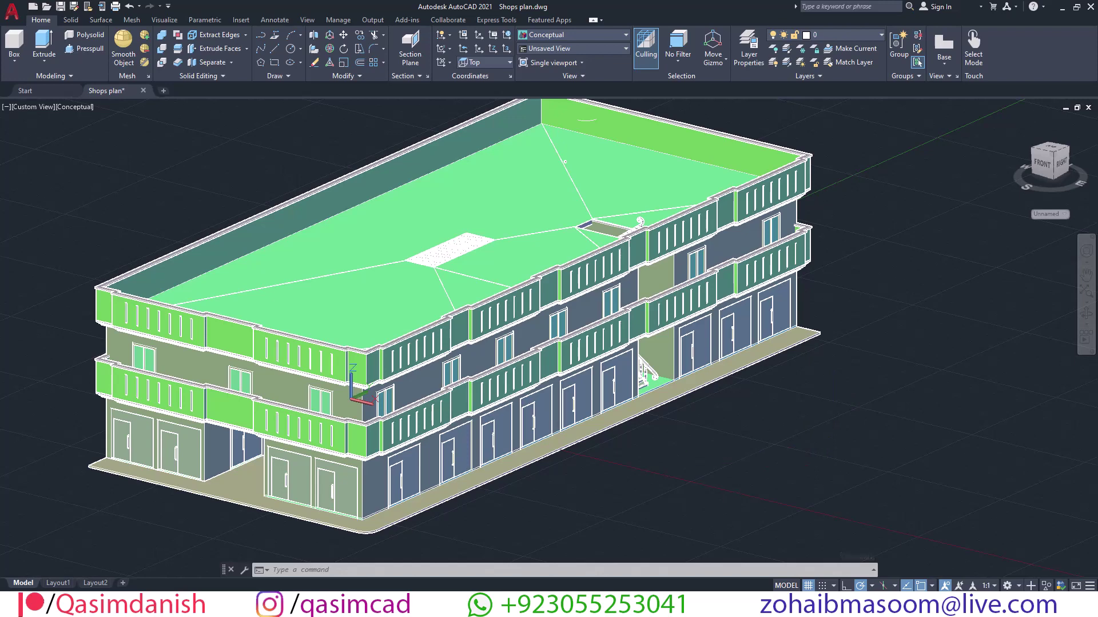
middle_click_drag(710, 449, 765, 461)
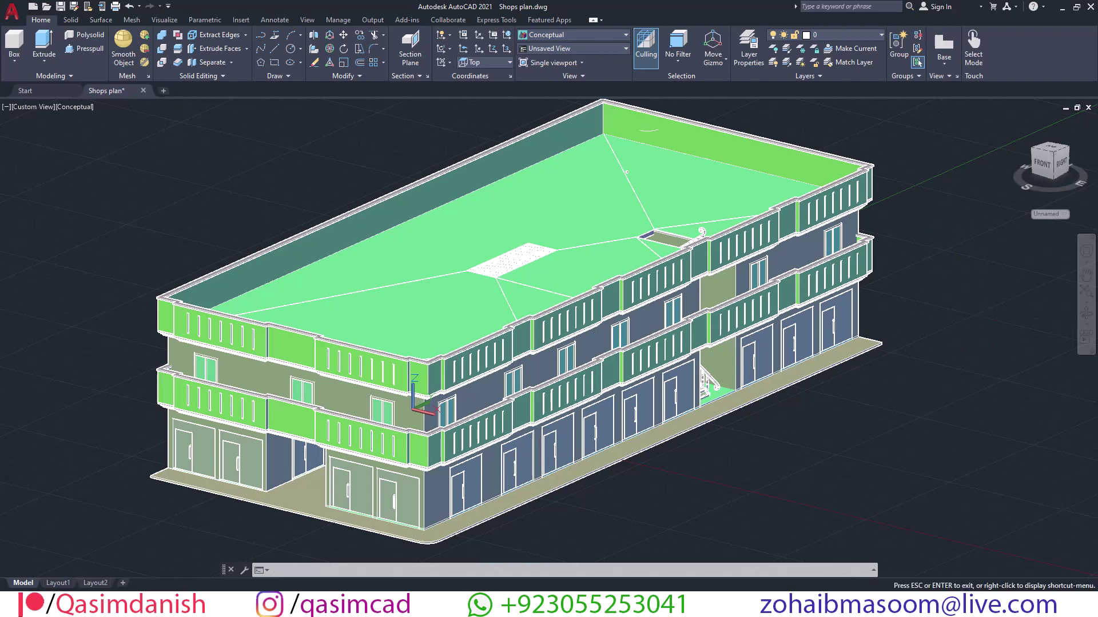
middle_click_drag(954, 279, 848, 162, "shift")
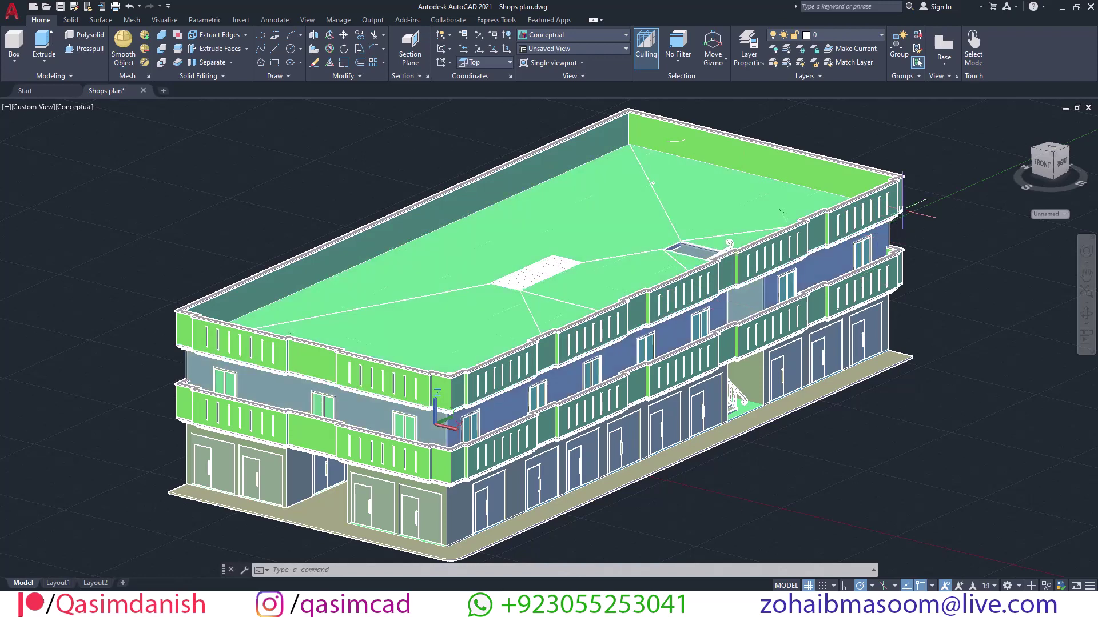
left_click(829, 171)
key("Delete")
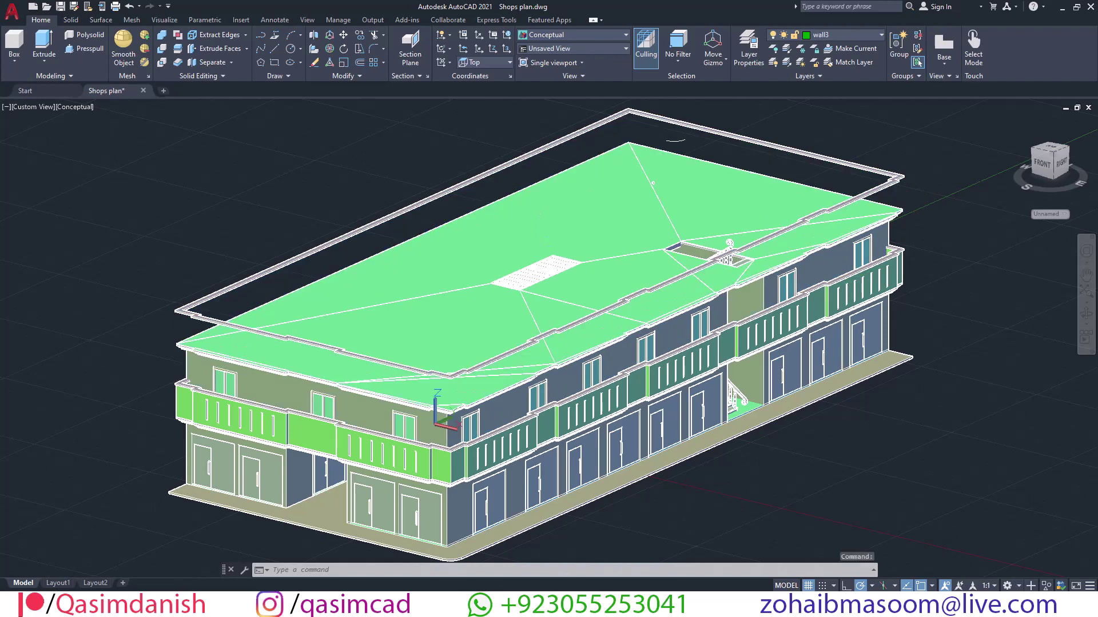
left_click(784, 203)
key("Delete")
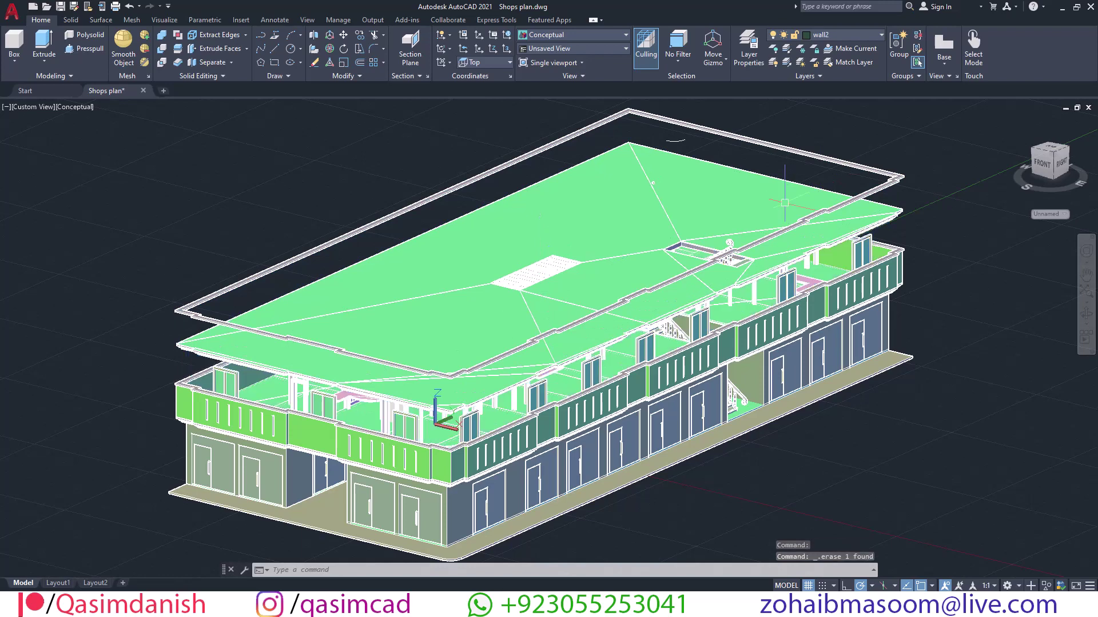
key("ctrl+z")
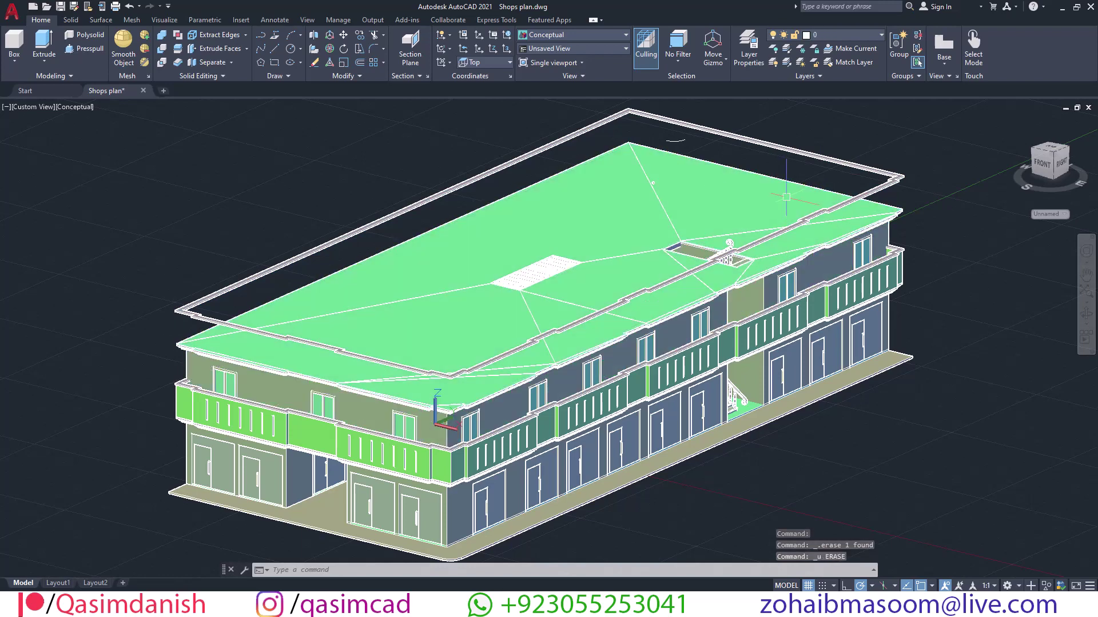
- Erase the green roof slab, the floating parapet outline and the grey roof slab
left_click(716, 194)
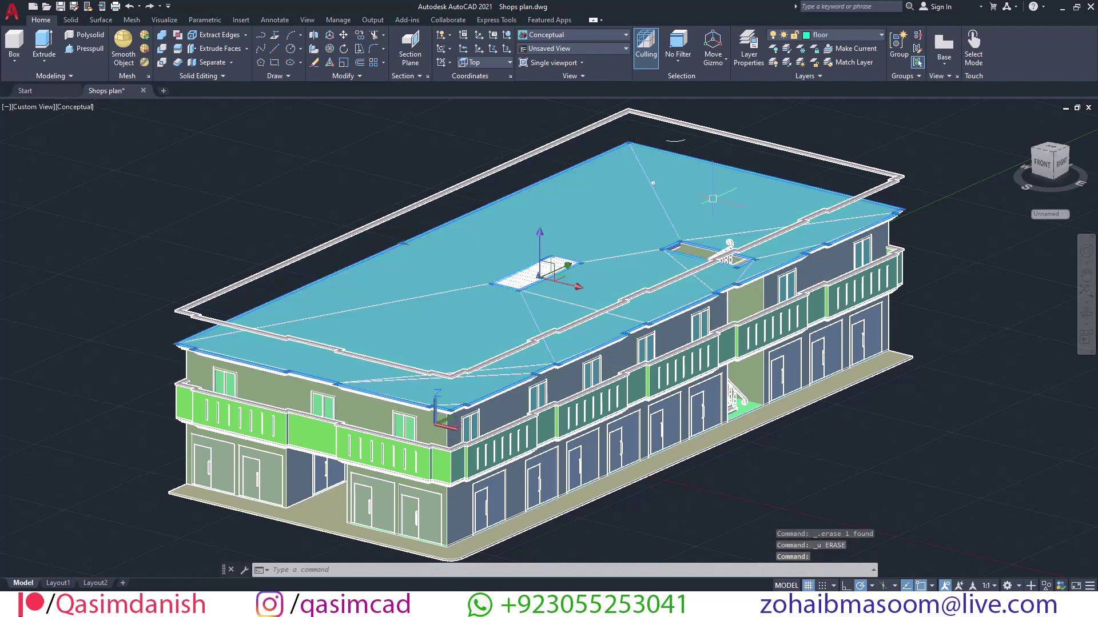
key("Delete")
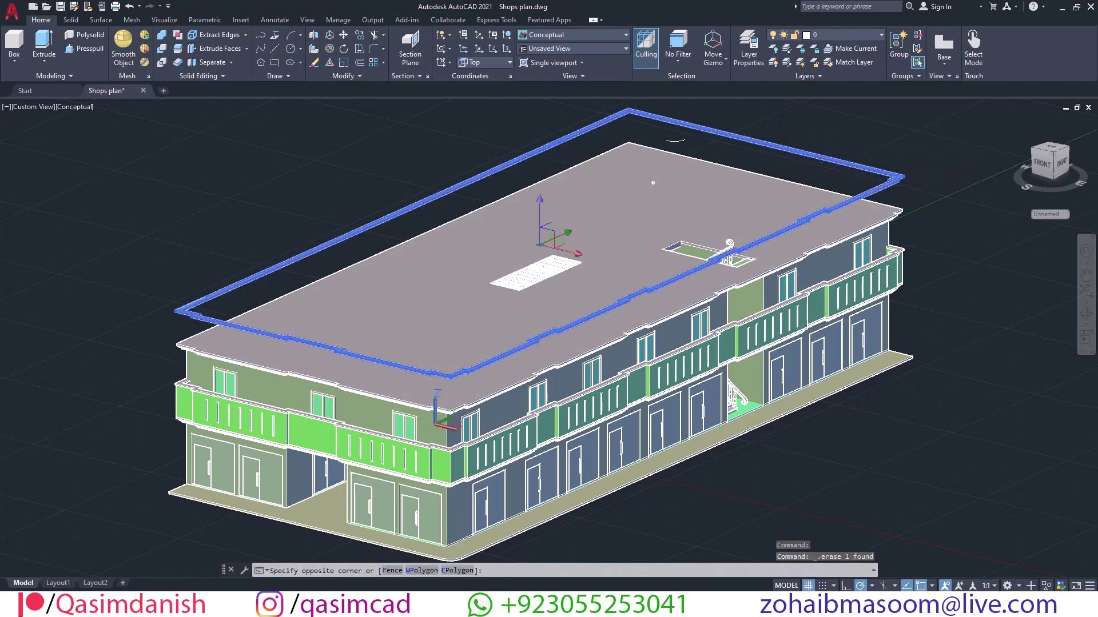
left_click(795, 166)
left_click(741, 193)
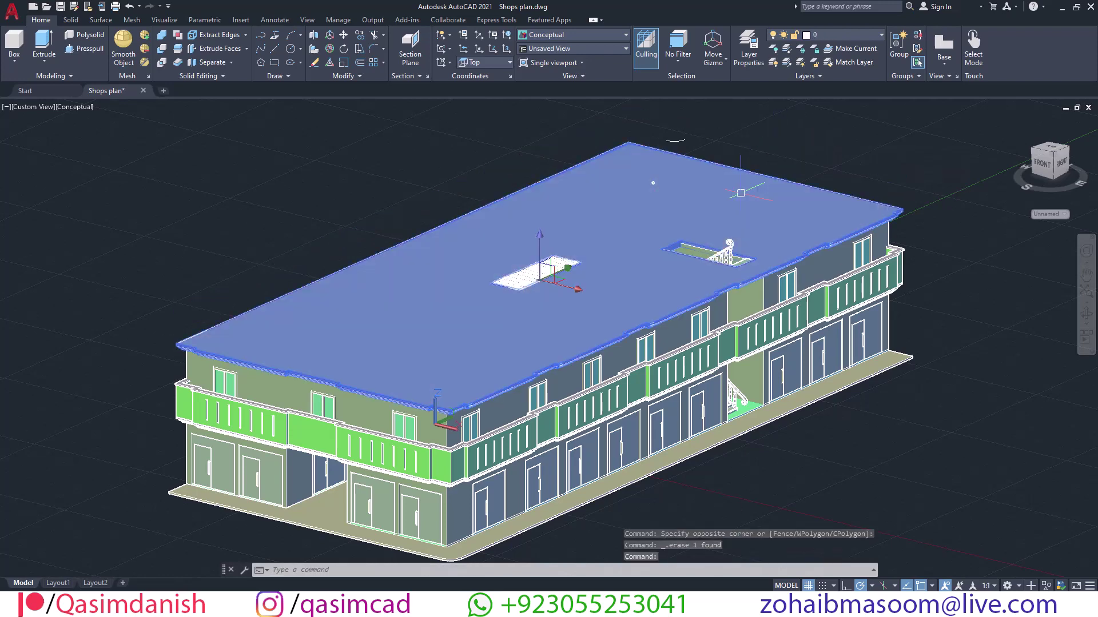
key("Delete")
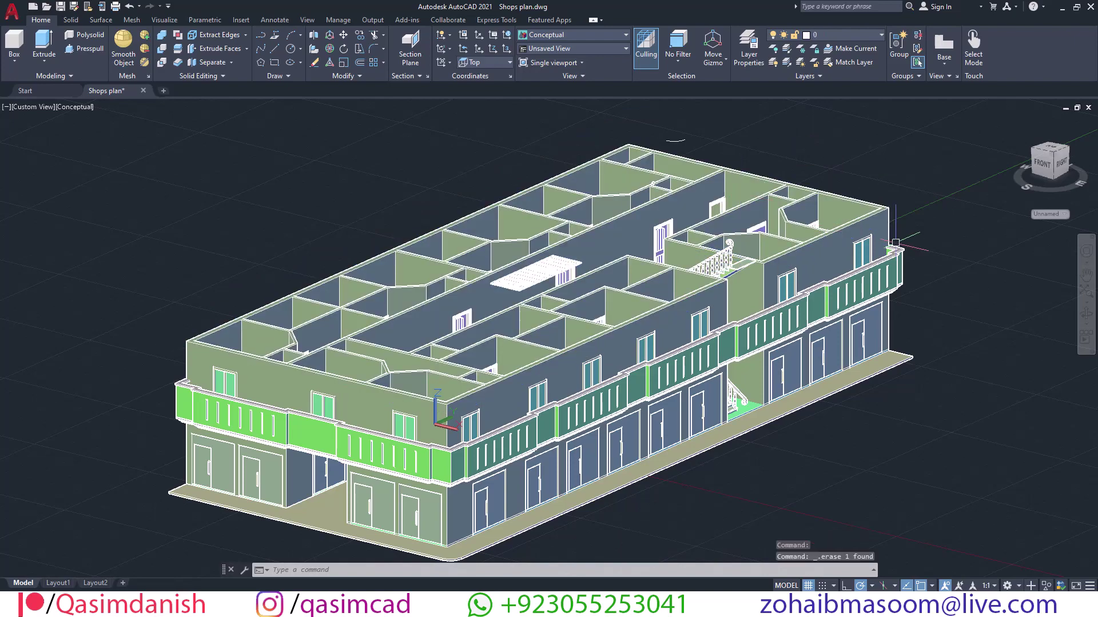
mouse_move(906, 201)
middle_mouse_down("shift")
mouse_move(792, 269)
mouse_move(613, 246)
mouse_move(652, 251)
middle_mouse_up("shift")
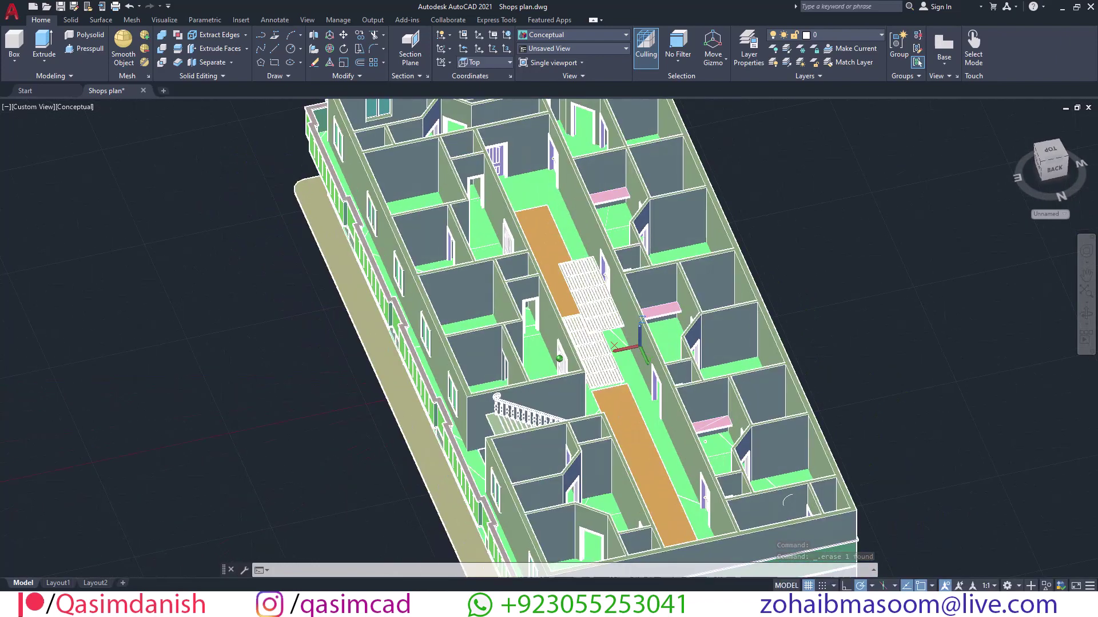
key("Escape")
scroll(707, 275, "up", 5)
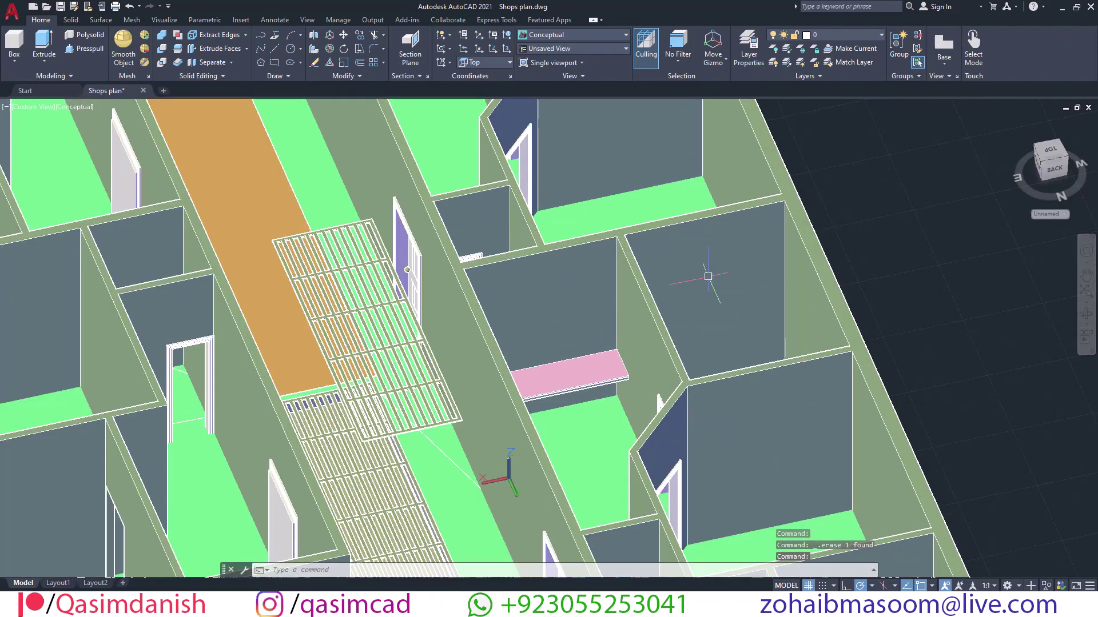
mouse_move(898, 189)
middle_mouse_down()
mouse_move(996, 335)
mouse_move(938, 298)
middle_mouse_up()
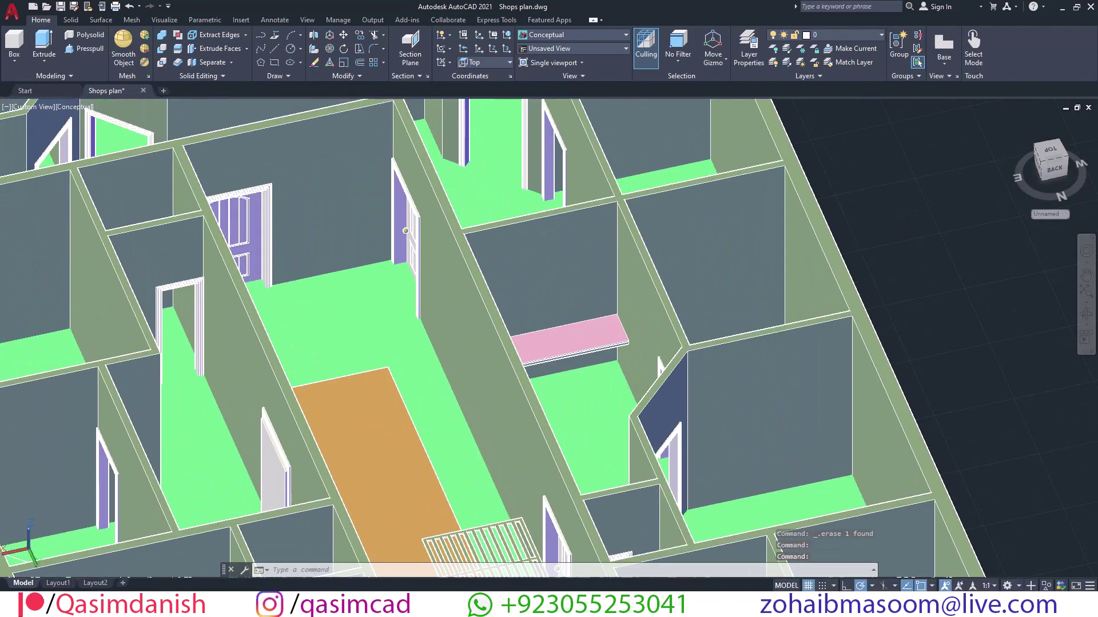
scroll(975, 362, "down", 3)
scroll(978, 363, "down", 2)
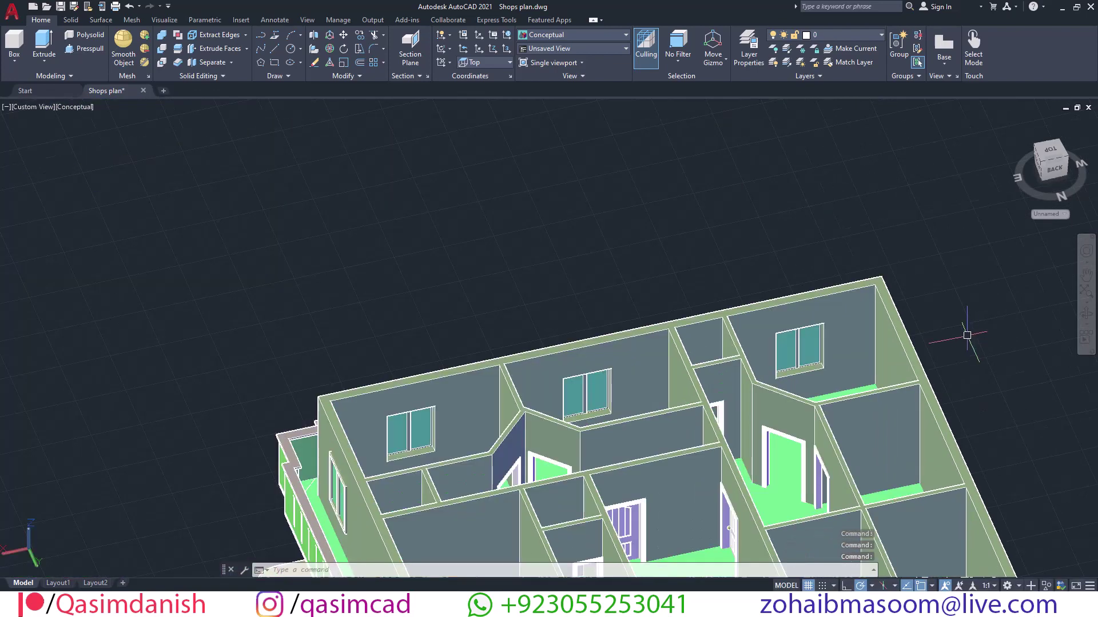
middle_click_drag(957, 335, 800, 140)
scroll(801, 140, "down", 2)
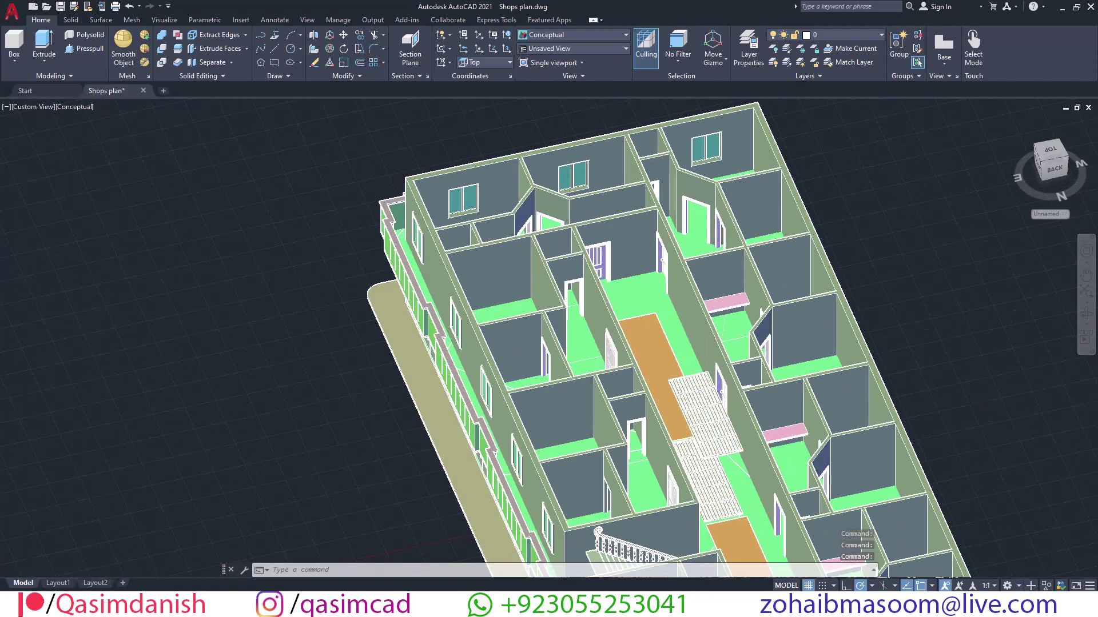
middle_click_drag(909, 360, 844, 237)
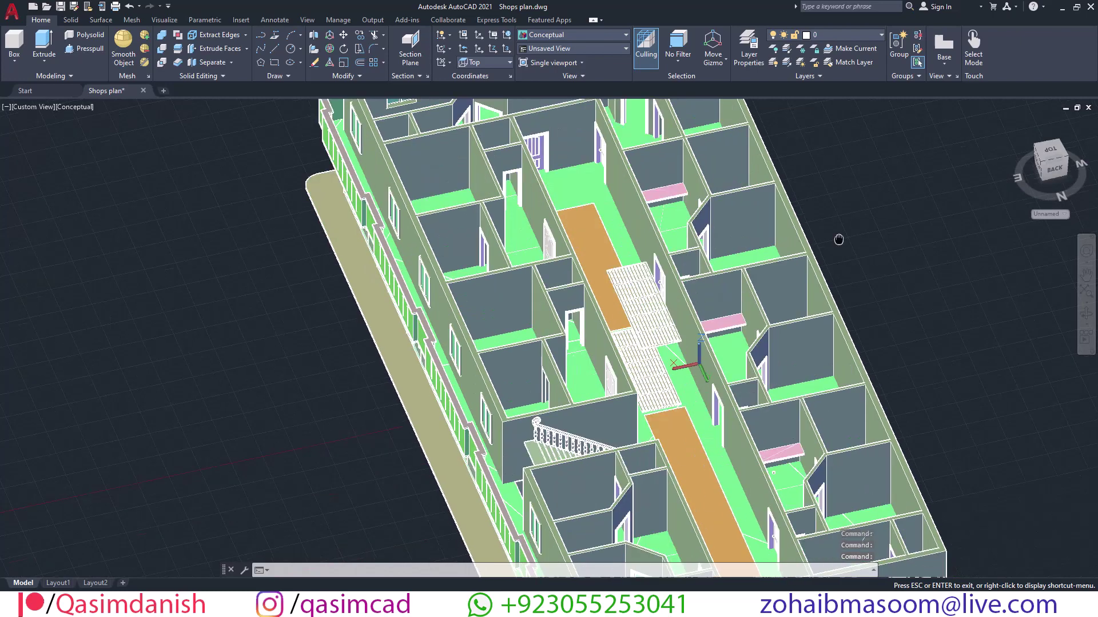
scroll(812, 239, "down", 2)
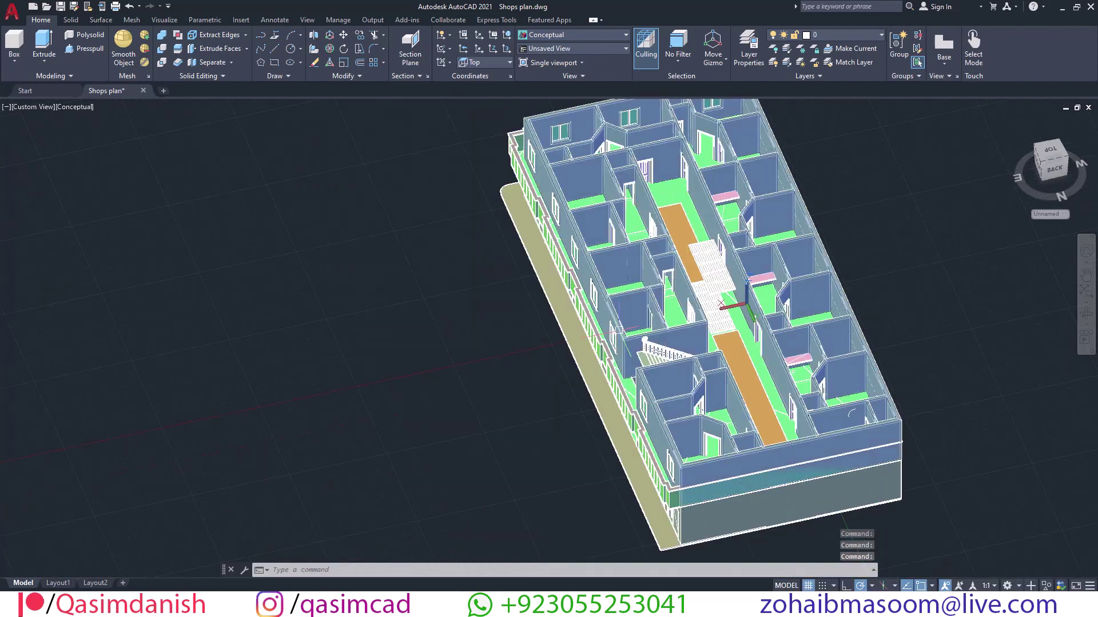
mouse_move(526, 414)
middle_mouse_down("shift")
mouse_move(760, 343)
mouse_move(811, 360)
mouse_move(817, 376)
middle_mouse_up("shift")
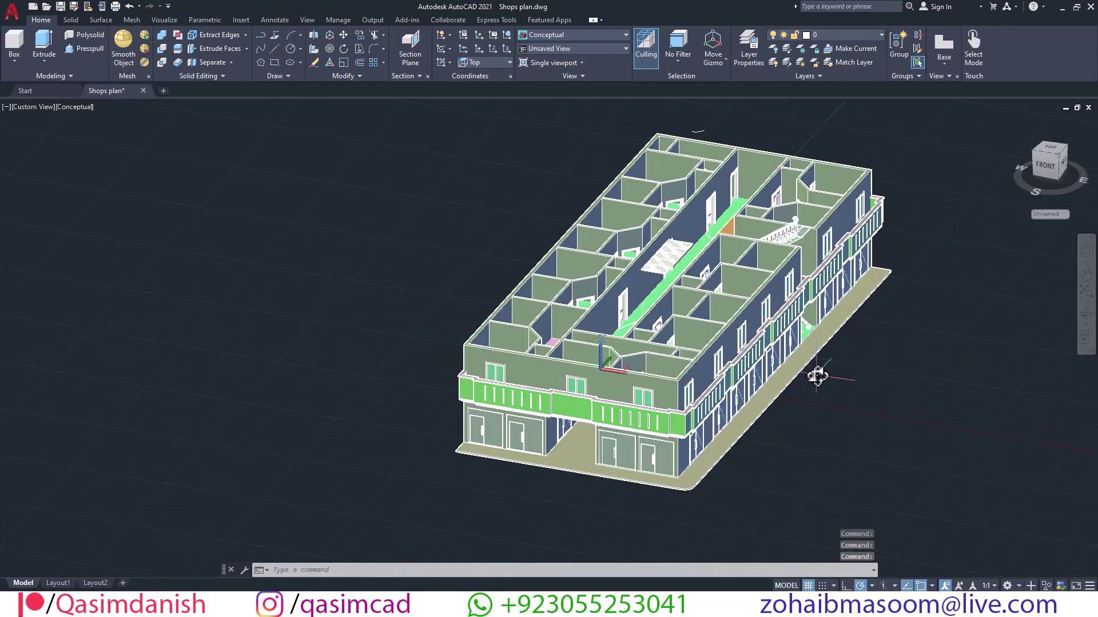
- Zoom to the upper-floor central corridor and erase the slatted grating on the iron layer
scroll(816, 374, "up", 2)
scroll(816, 374, "up", 2)
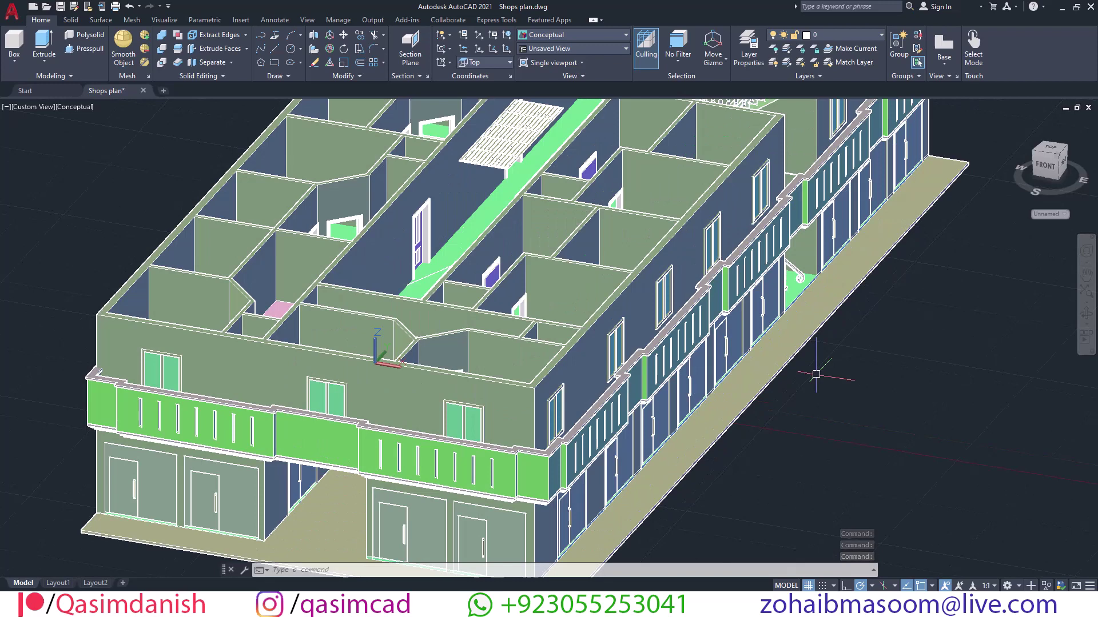
scroll(828, 369, "down", 3)
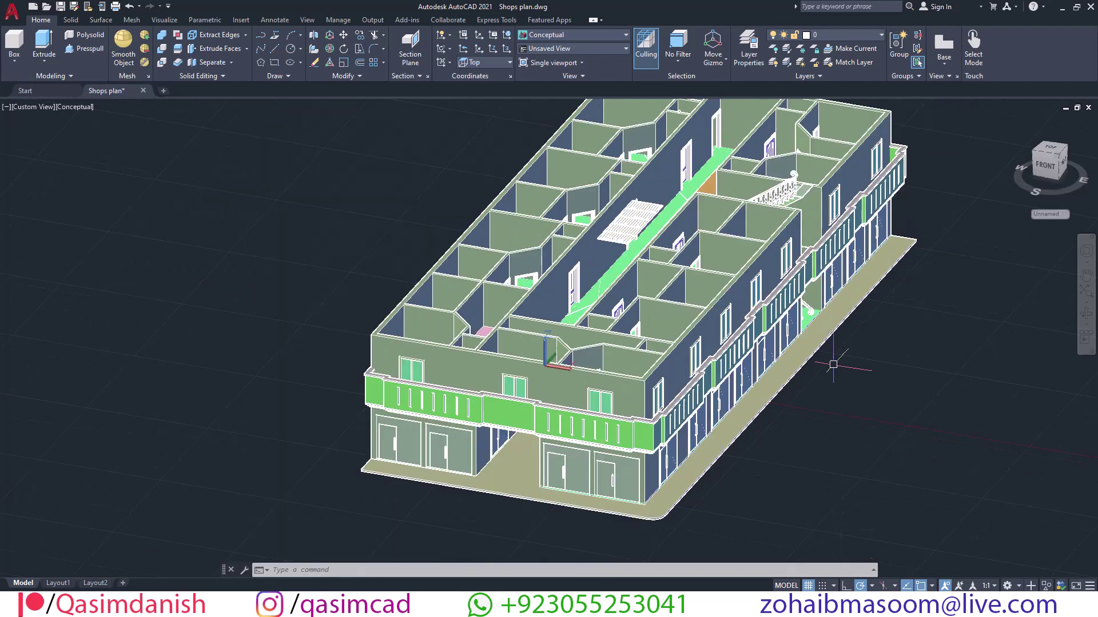
middle_click_drag(956, 172, 891, 266)
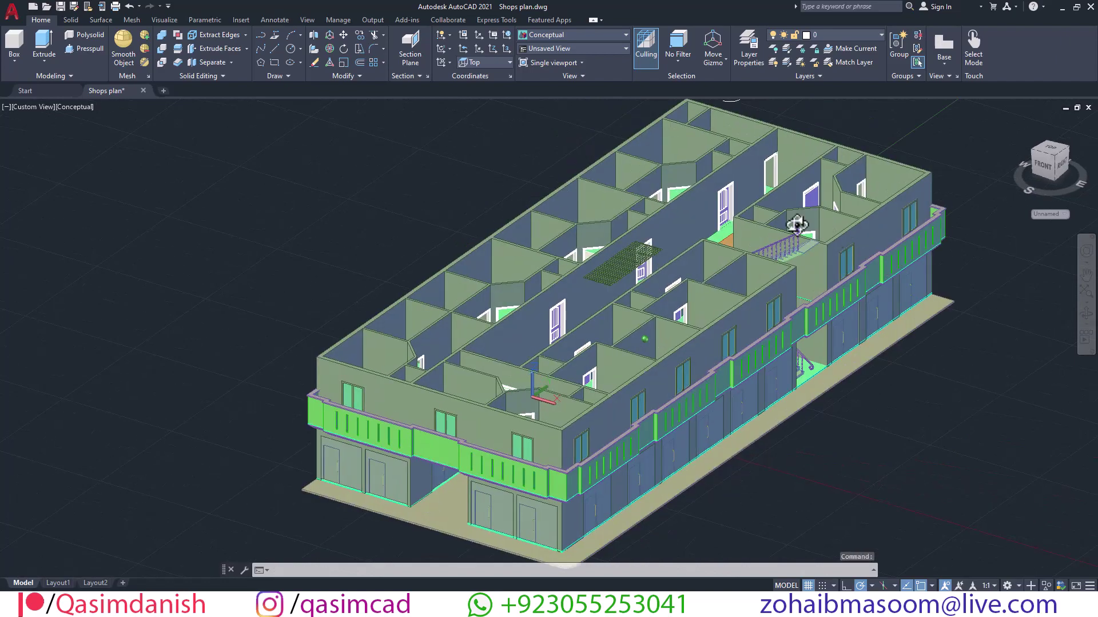
middle_click_drag(892, 266, 732, 216, "shift")
scroll(731, 216, "up", 5)
scroll(1012, 220, "up", 2)
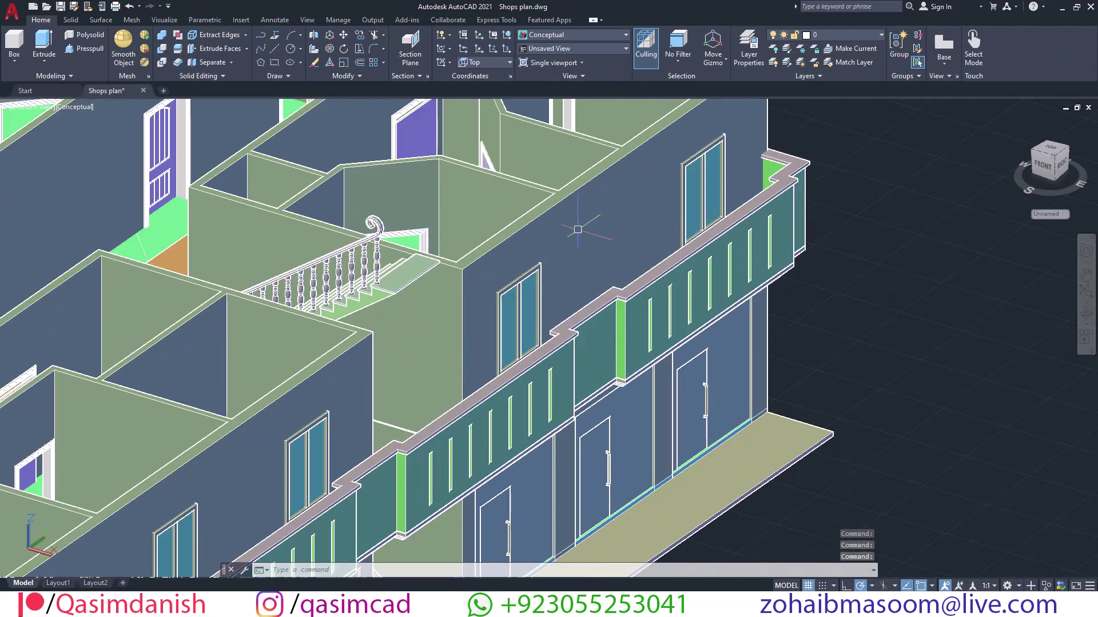
middle_click_drag(576, 236, 599, 238)
mouse_move(598, 238)
left_mouse_down()
mouse_move(743, 299)
mouse_move(884, 309)
left_mouse_up()
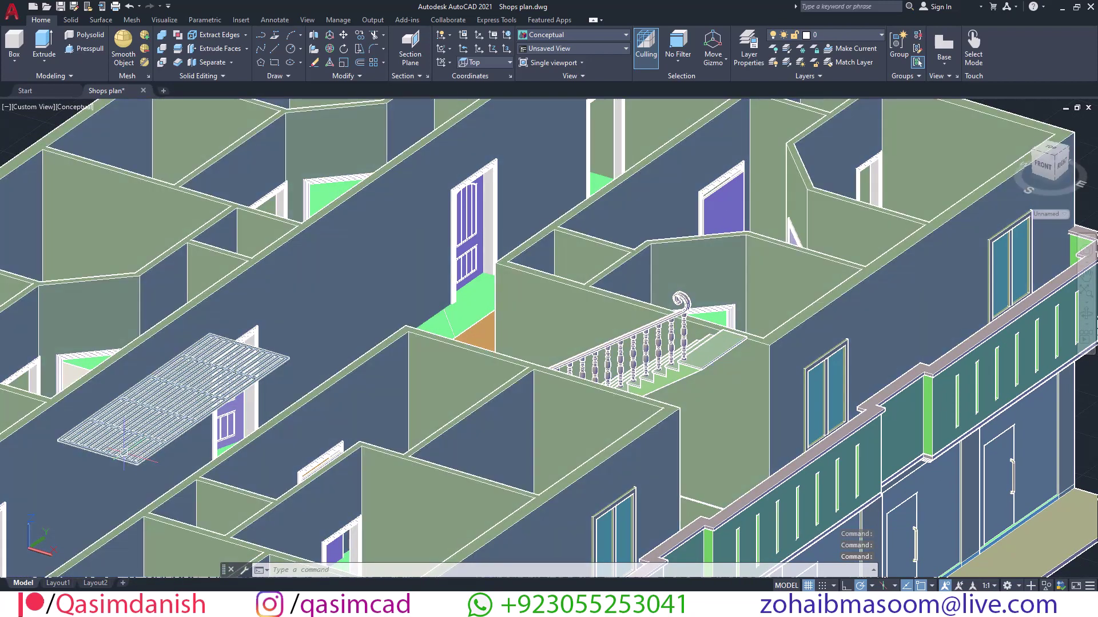
left_click(124, 453)
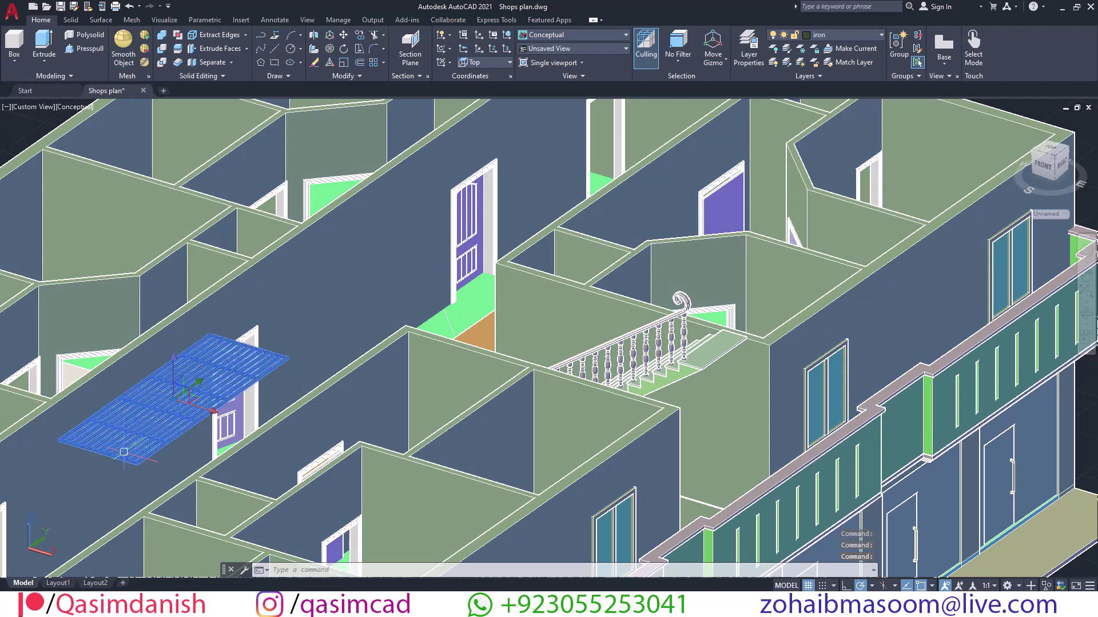
key("Delete")
- Erase the upper-floor wall solid, leaving the door frames, windows and stair on the slab
scroll(312, 360, "down", 4)
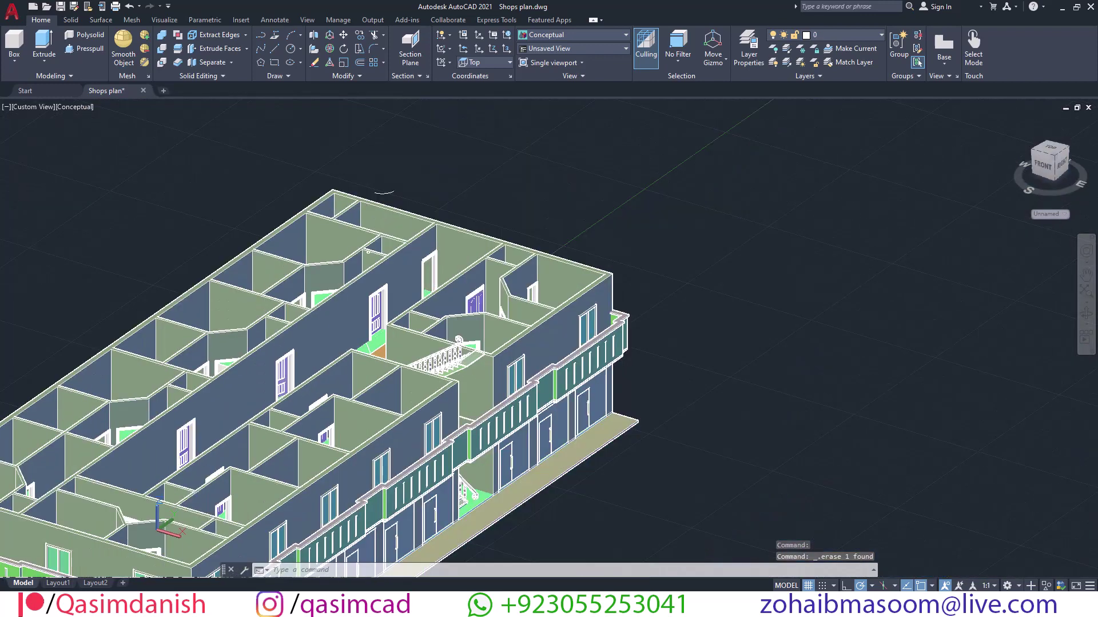
mouse_move(315, 364)
middle_mouse_down()
mouse_move(458, 290)
mouse_move(863, 368)
middle_mouse_up()
key("Escape")
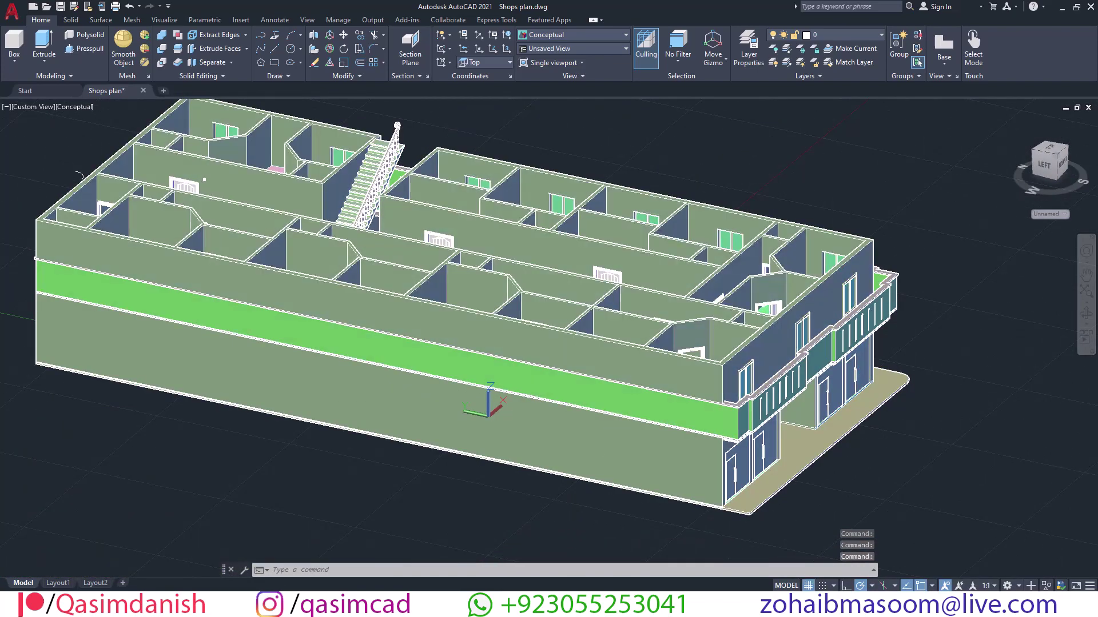
left_click(828, 281)
key("Delete")
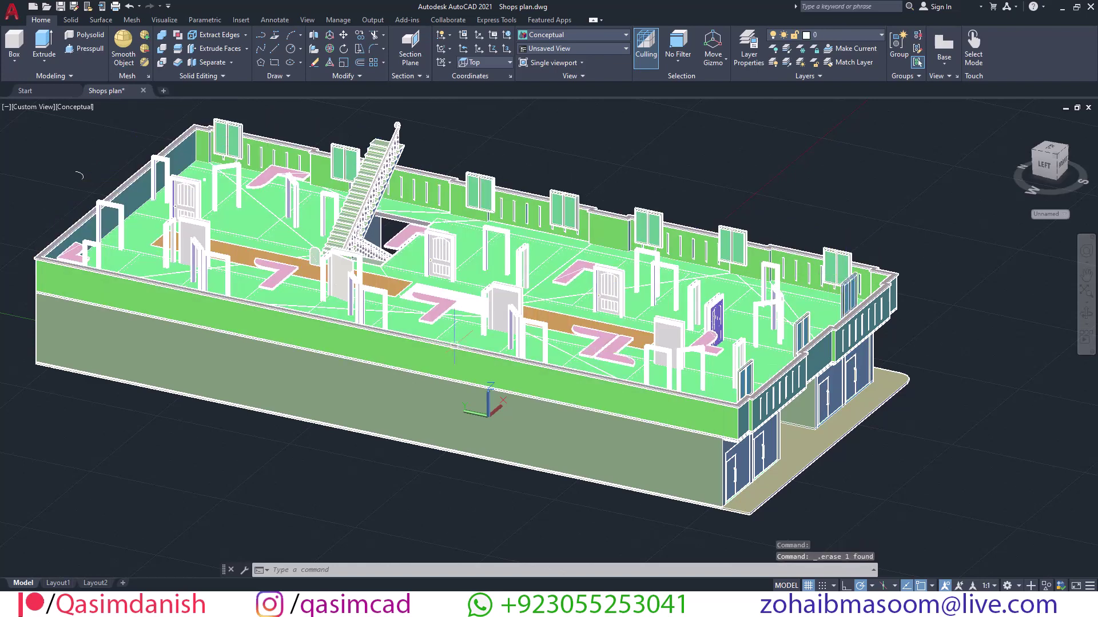
mouse_move(497, 345)
middle_mouse_down("shift")
mouse_move(686, 346)
mouse_move(666, 343)
middle_mouse_up("shift")
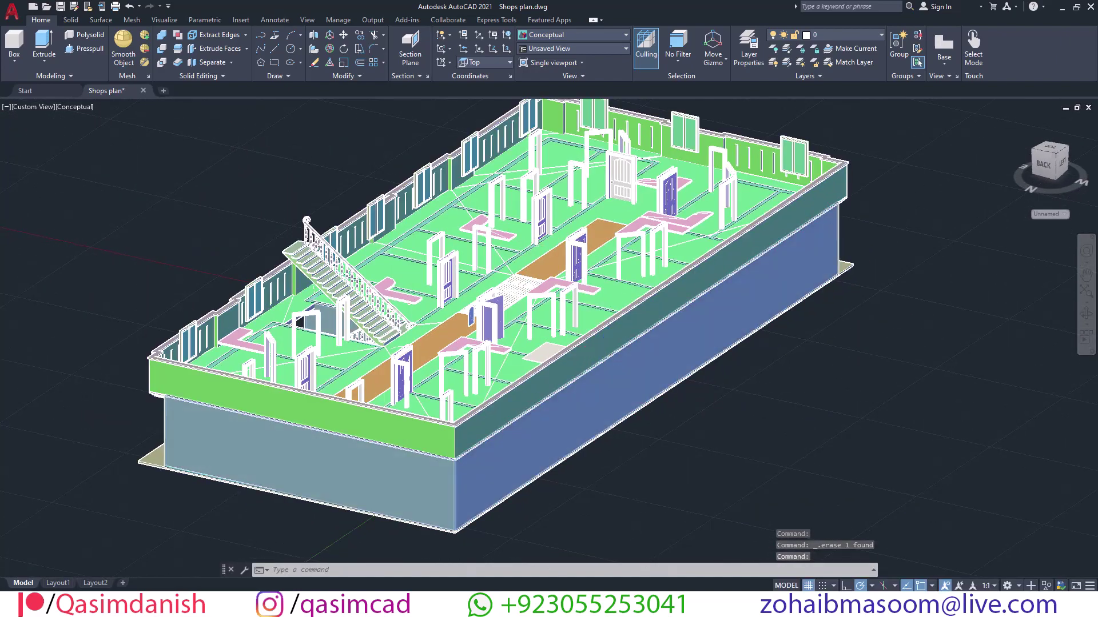
- Erase the upper floor's perimeter and balcony parapet walls using one crossing window
scroll(533, 244, "up", 3)
scroll(535, 246, "down", 3)
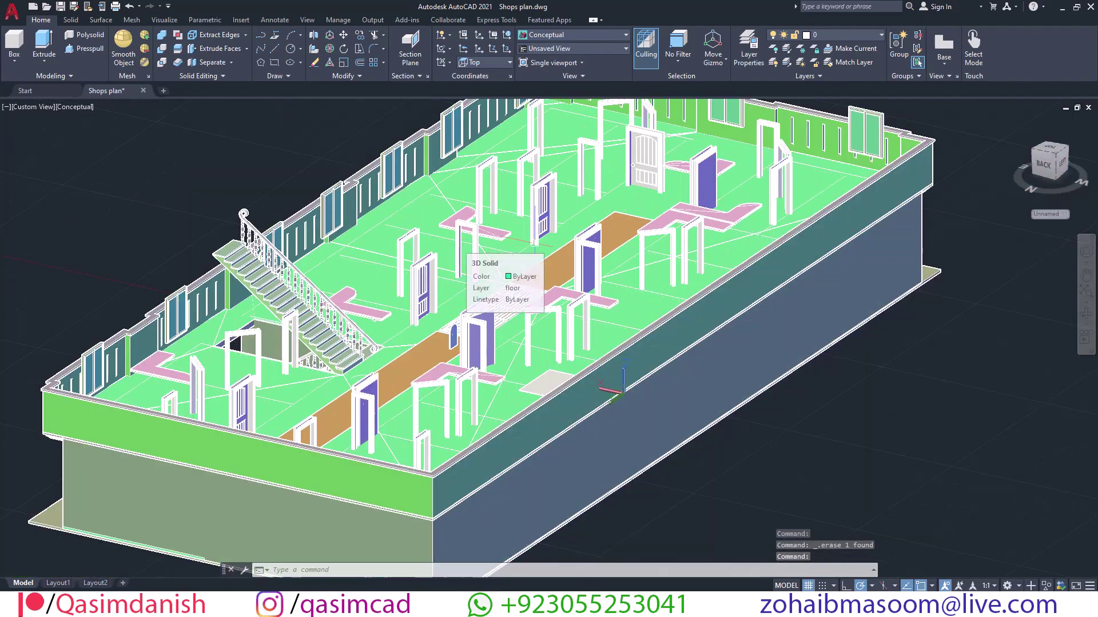
middle_click_drag(457, 249, 654, 242, "shift")
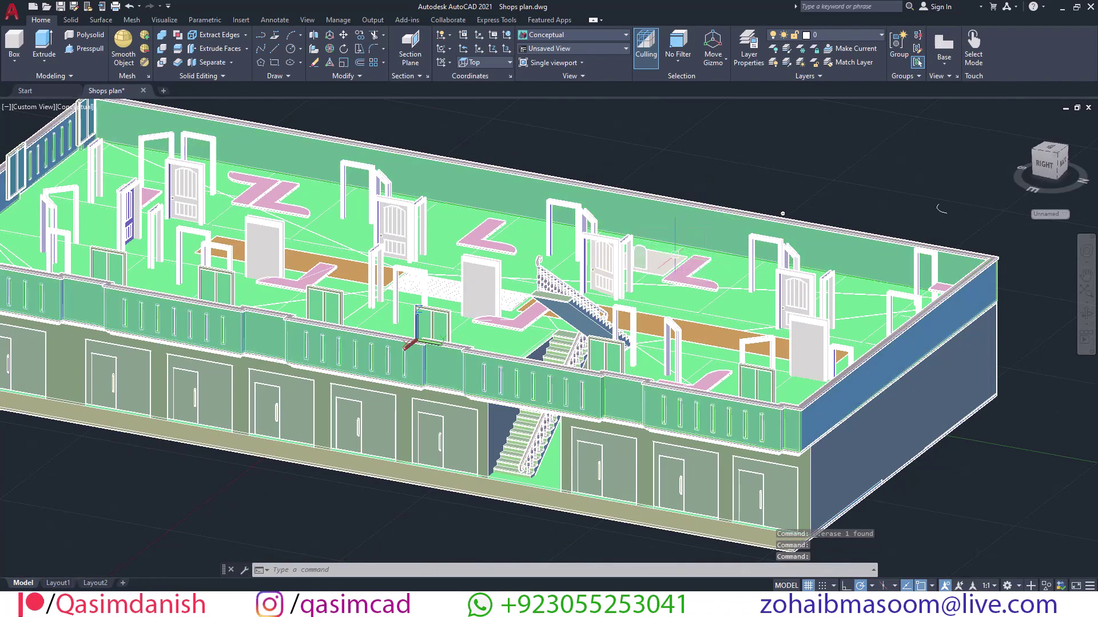
scroll(593, 269, "up", 3)
scroll(593, 268, "up", 1)
scroll(593, 278, "up", 2)
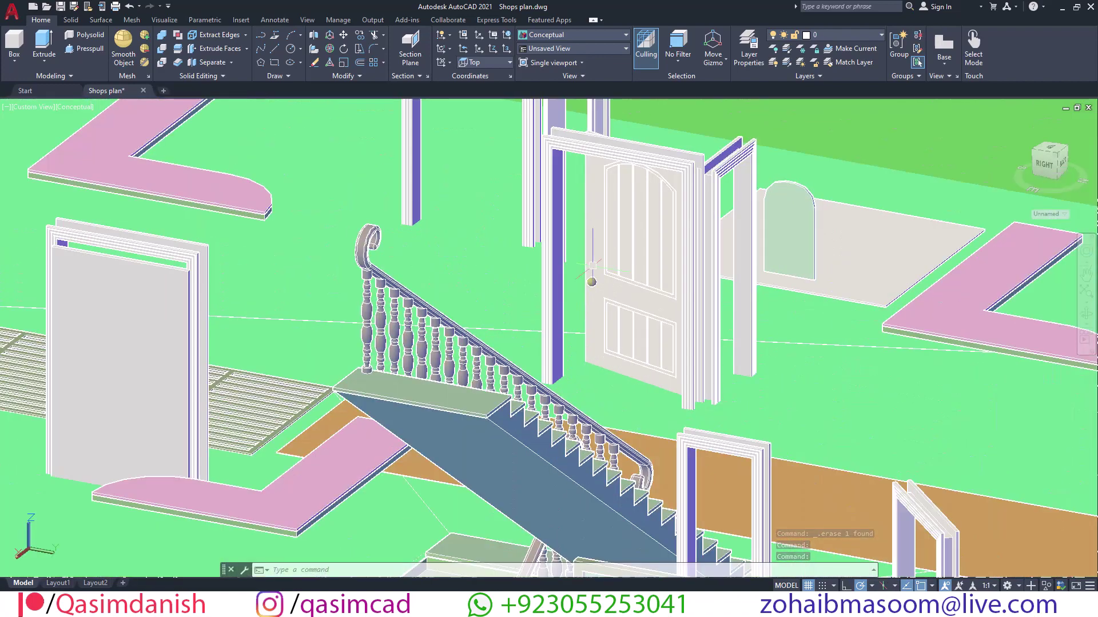
scroll(592, 266, "down", 3)
scroll(592, 271, "down", 2)
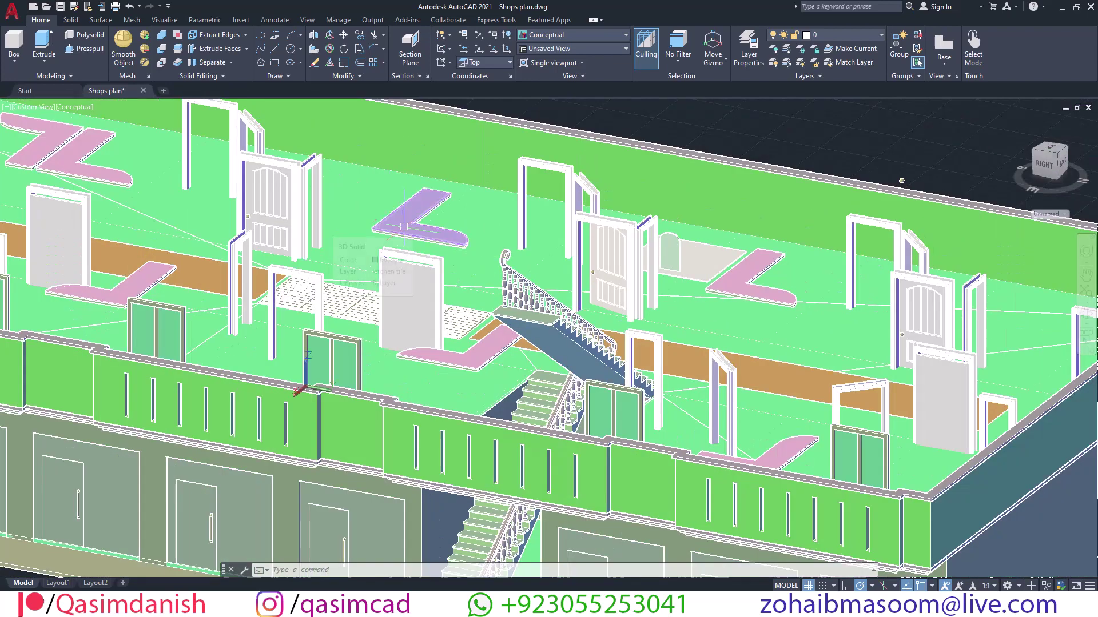
scroll(404, 226, "down", 2)
middle_click_drag(877, 194, 478, 280, "shift")
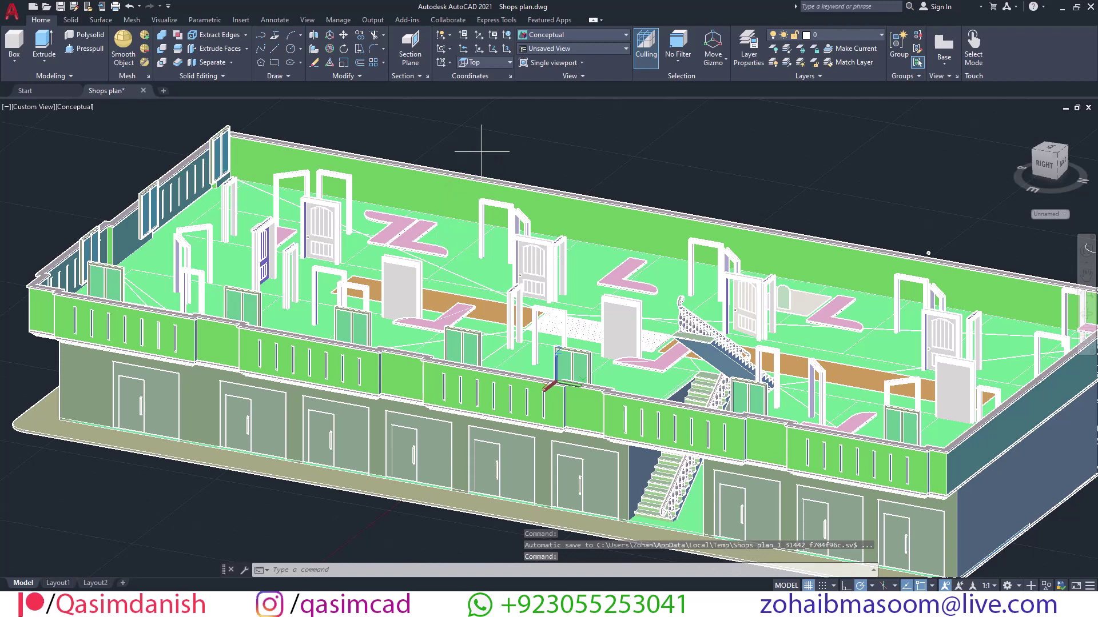
left_click(481, 184)
left_click(415, 152)
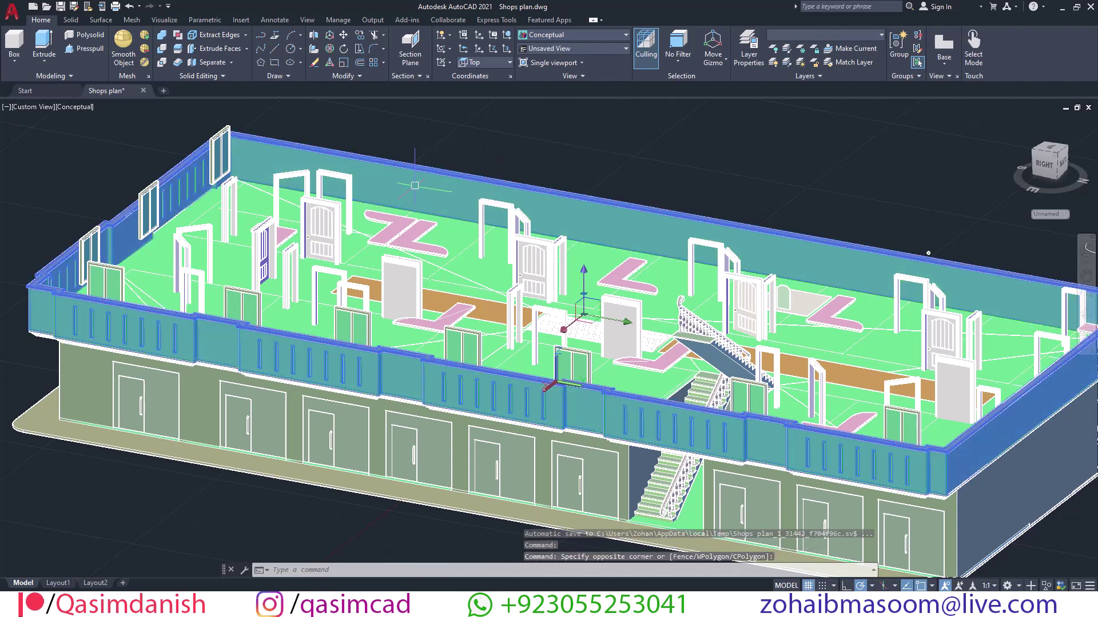
key("Delete")
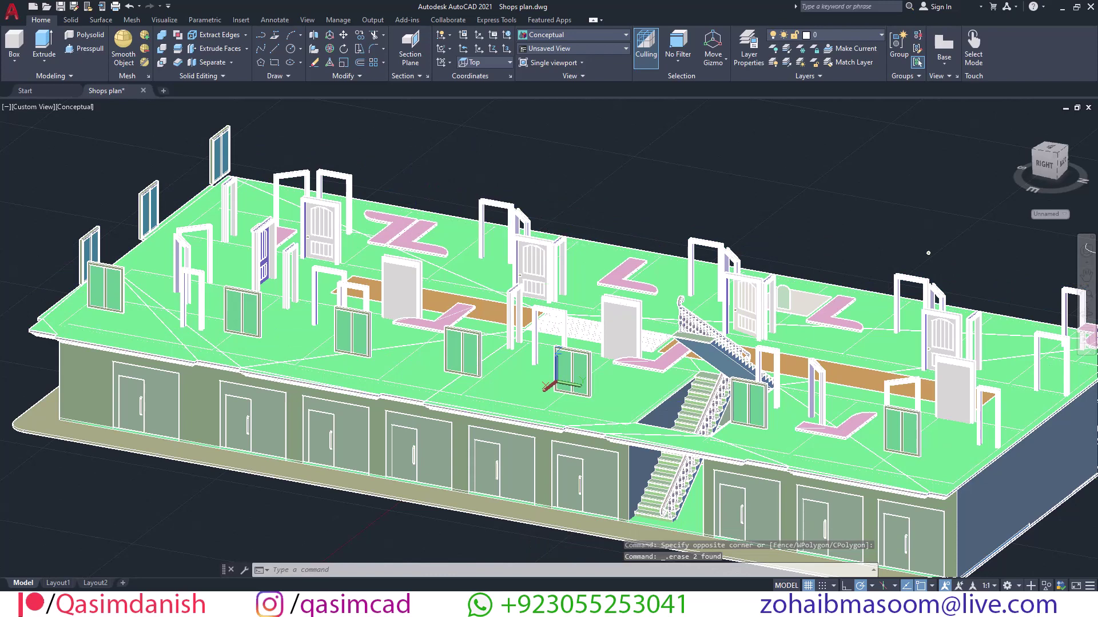
- From a front view, erase all 134 upper-floor doors, windows, frames, railings and the stair
mouse_move(583, 270)
middle_mouse_down("shift")
mouse_move(681, 257)
mouse_move(715, 267)
mouse_move(703, 231)
middle_mouse_up("shift")
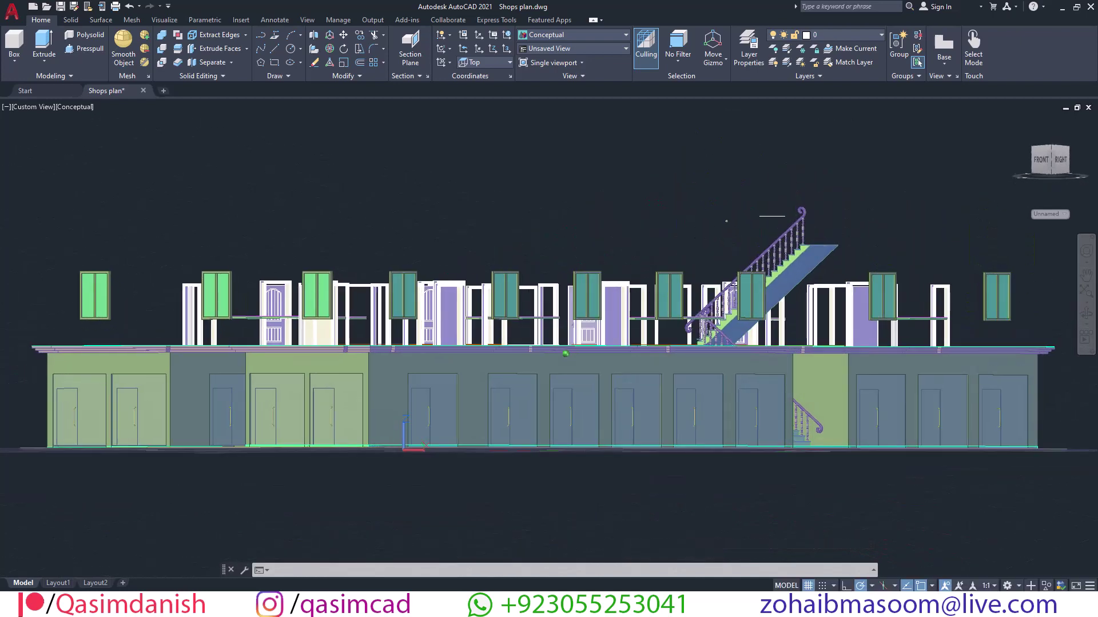
scroll(939, 225, "down", 2)
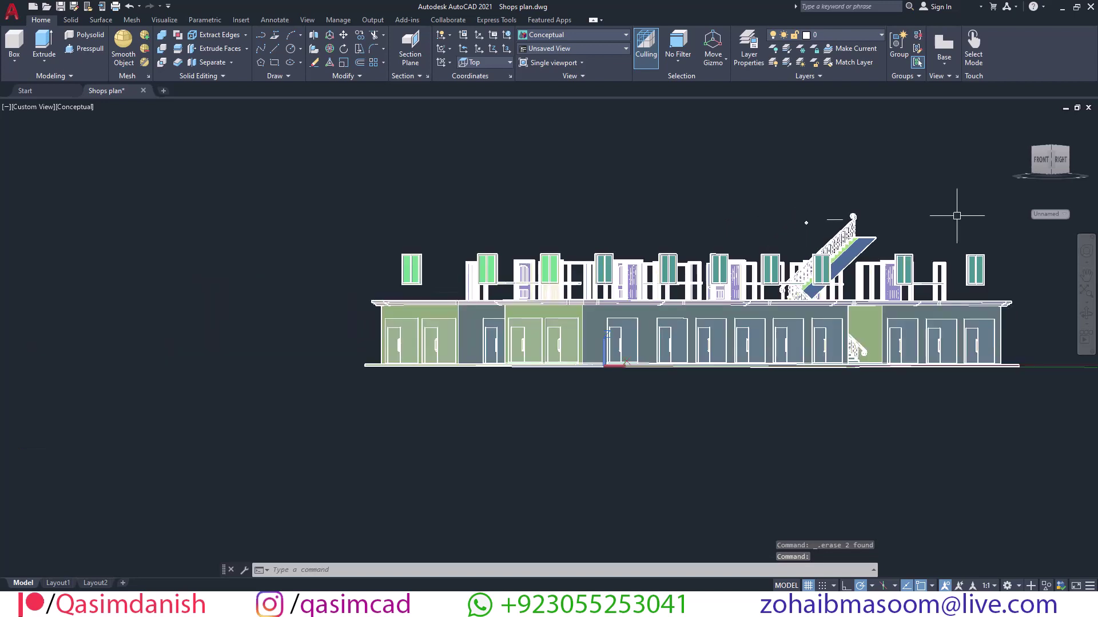
left_click(997, 207)
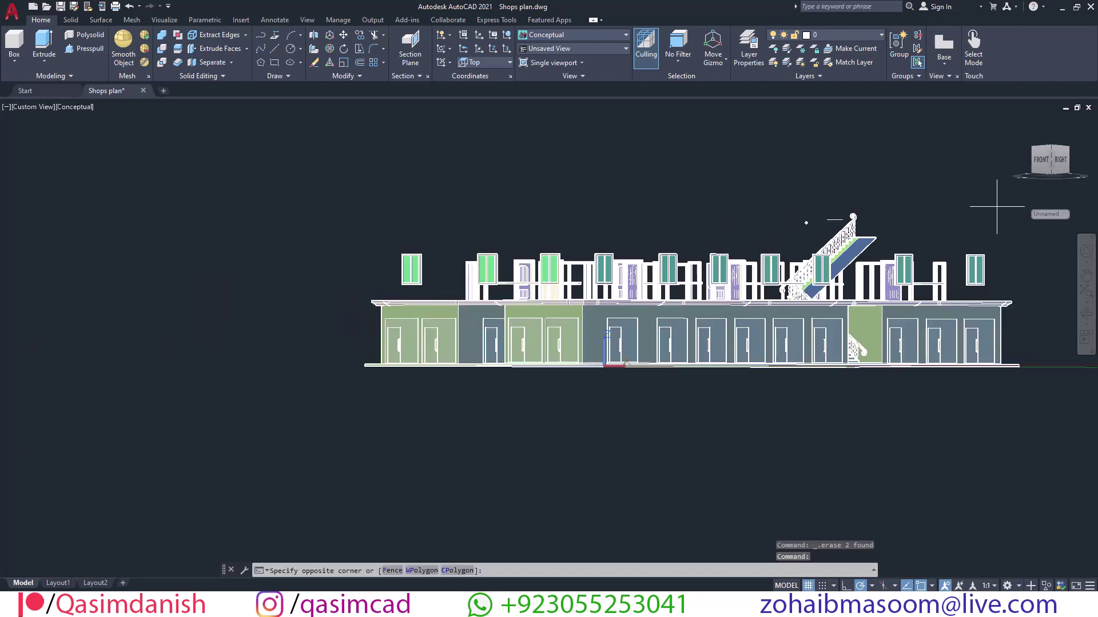
left_click(367, 296)
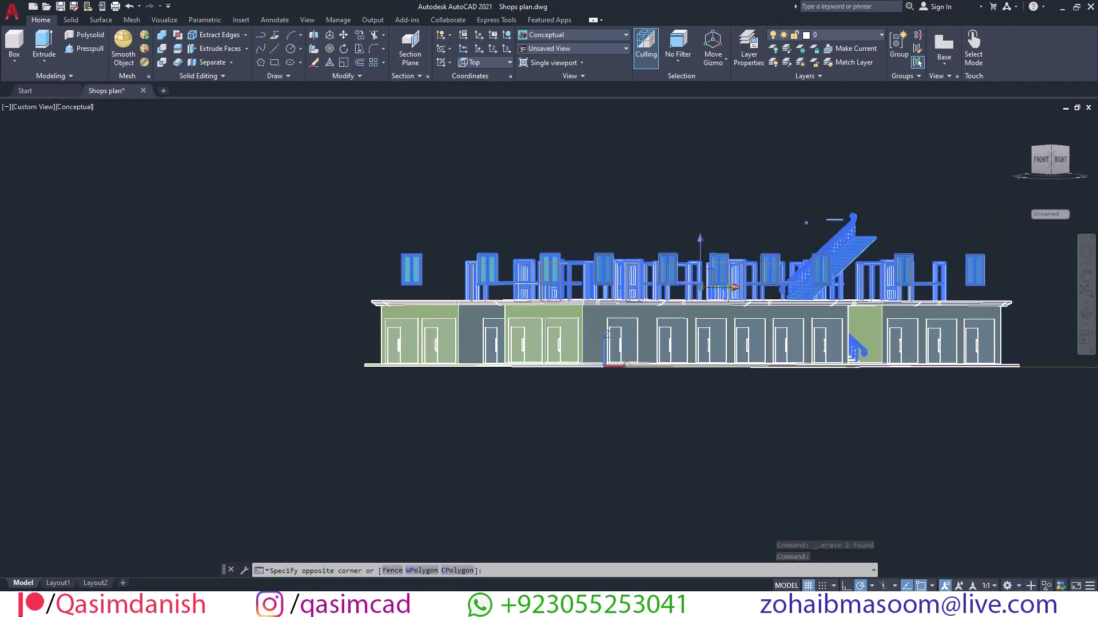
key("Delete")
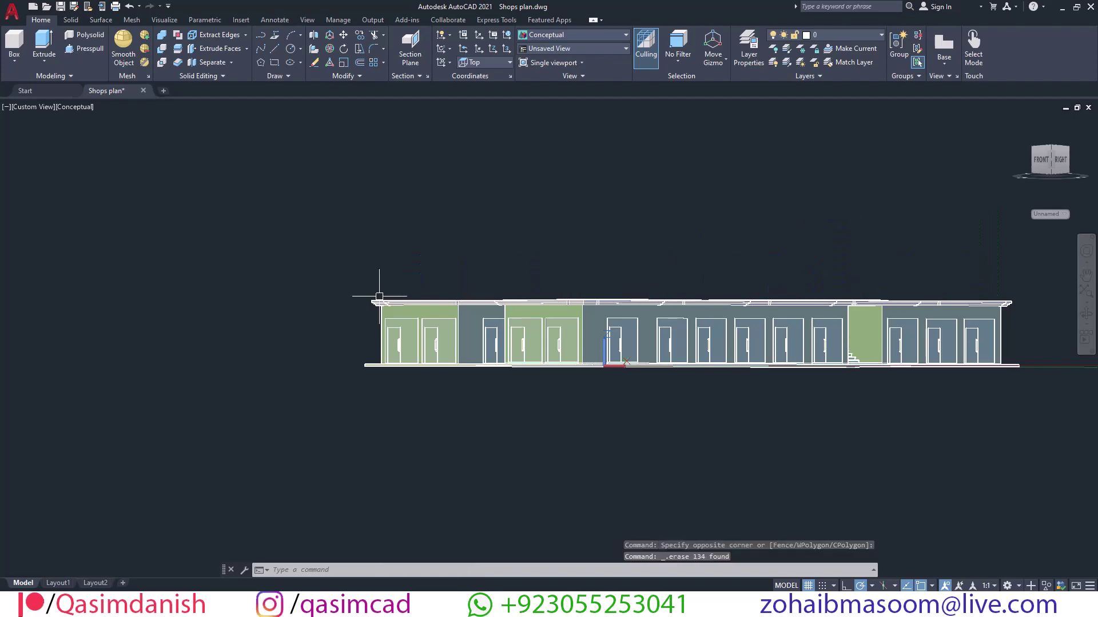
- Erase the green floor slab, then the grey ceiling slab beneath it
middle_click_drag(536, 274, 534, 301, "shift")
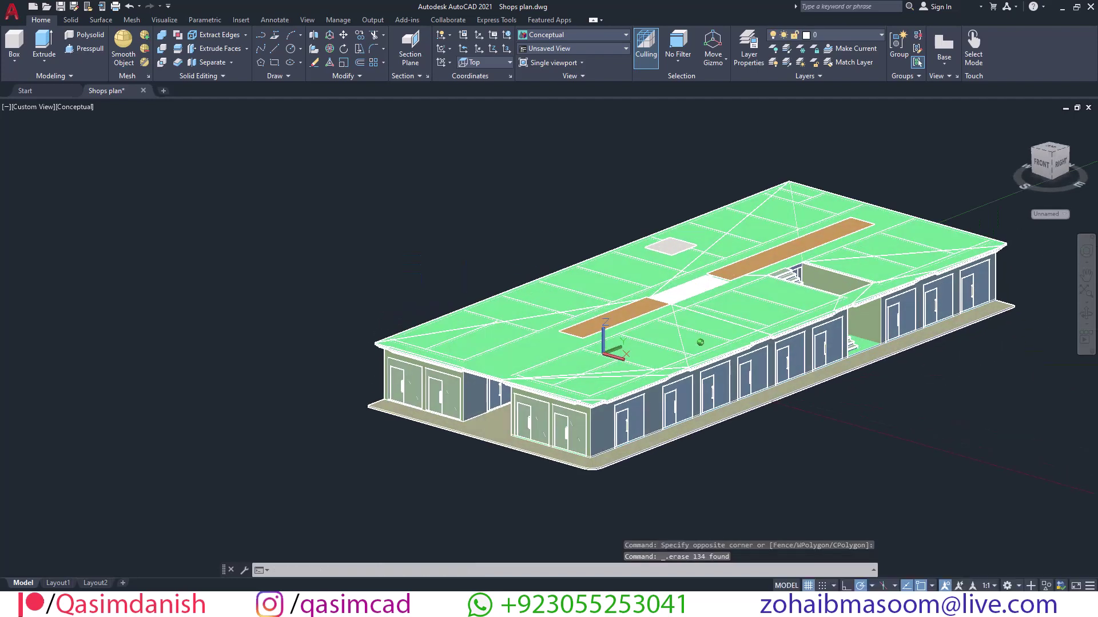
left_click(502, 374)
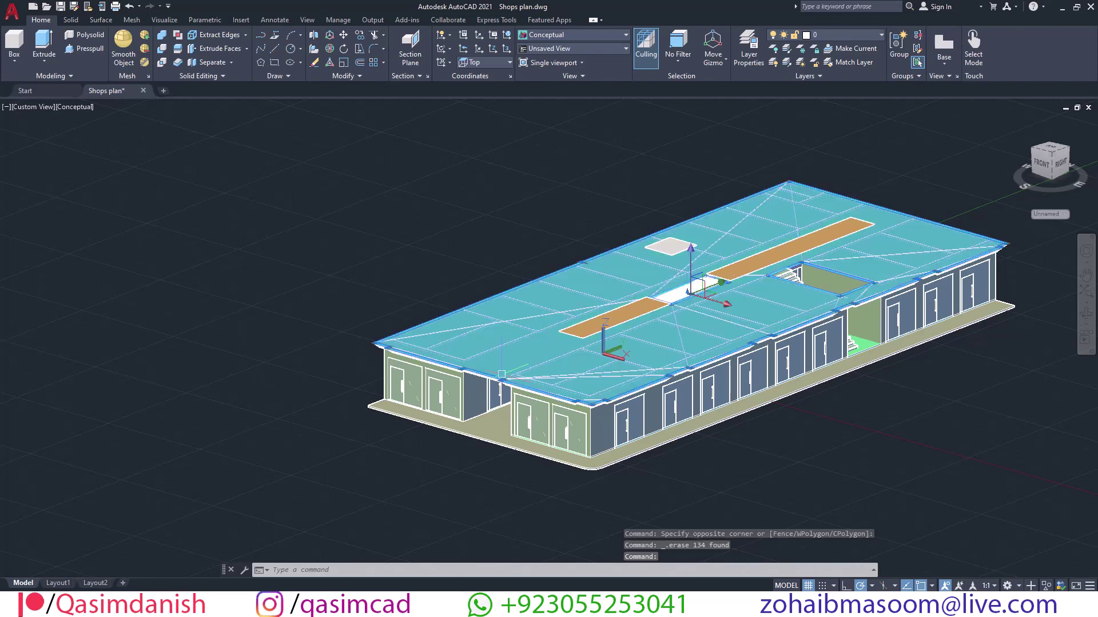
key("Delete")
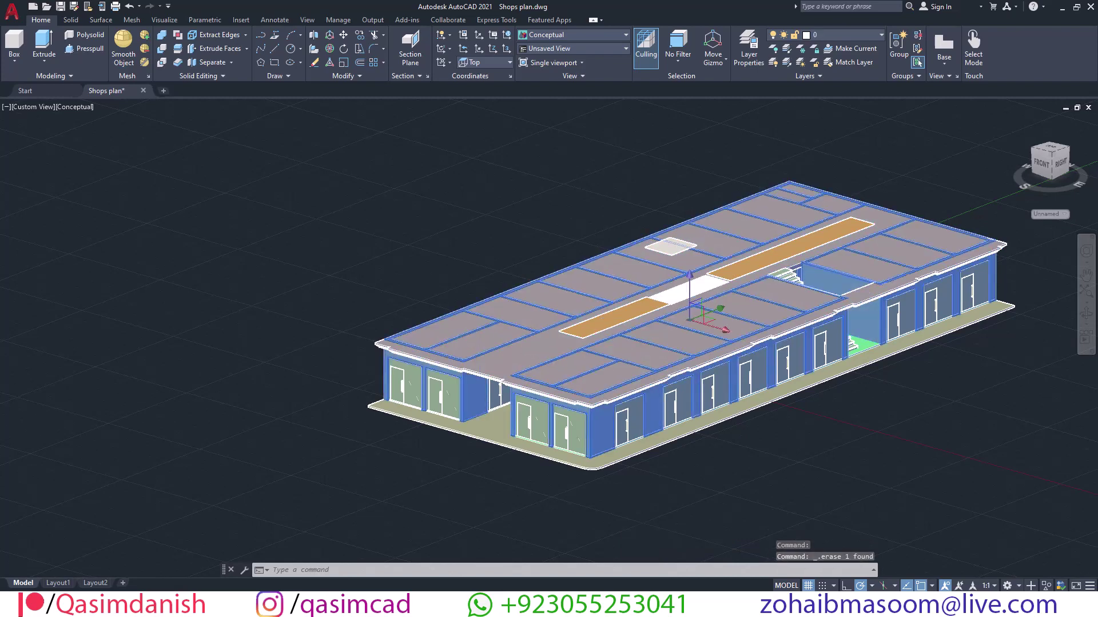
left_click(480, 355)
key("Escape")
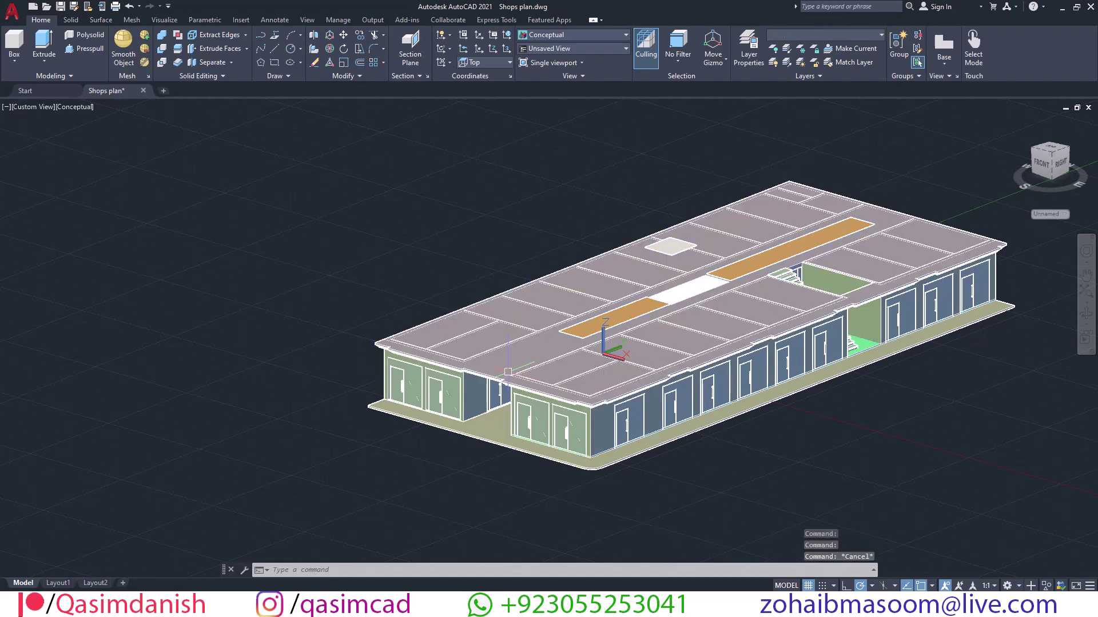
left_click(505, 366)
key("Delete")
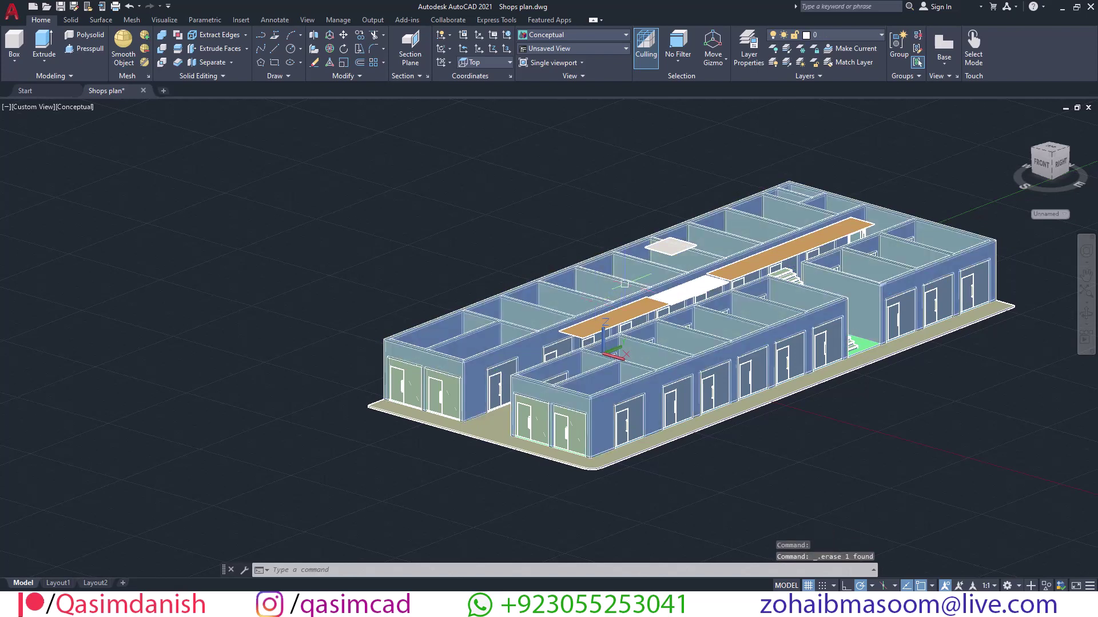
middle_click_drag(595, 302, 573, 347, "shift")
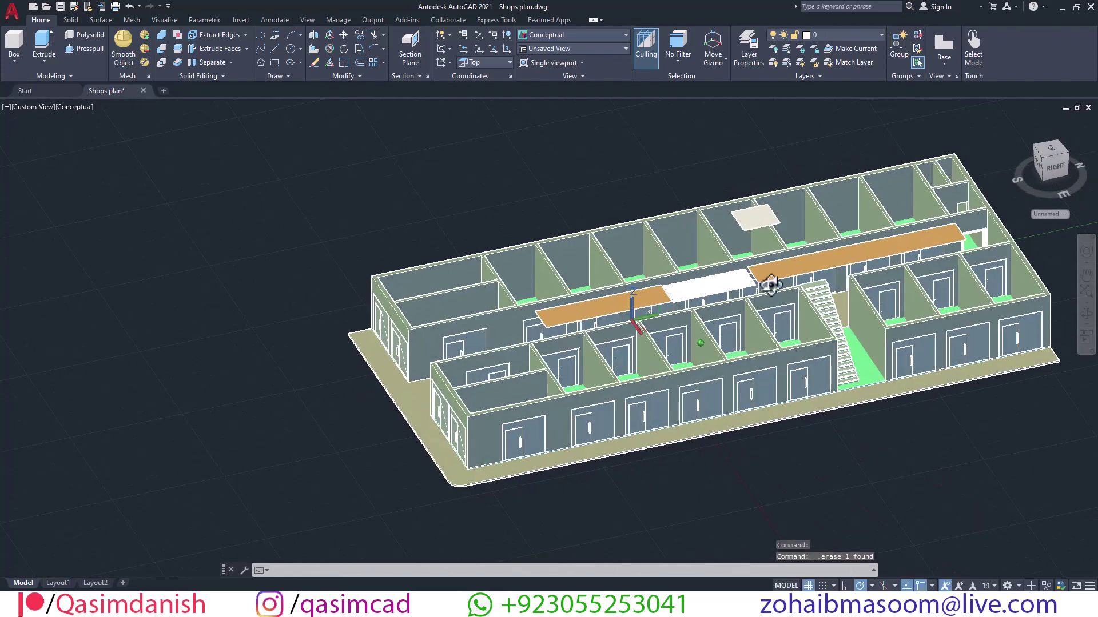
- Erase the small square slab, both orange carpet strips, and the slatted canopy over the corridor
scroll(770, 278, "up", 2)
scroll(770, 277, "up", 2)
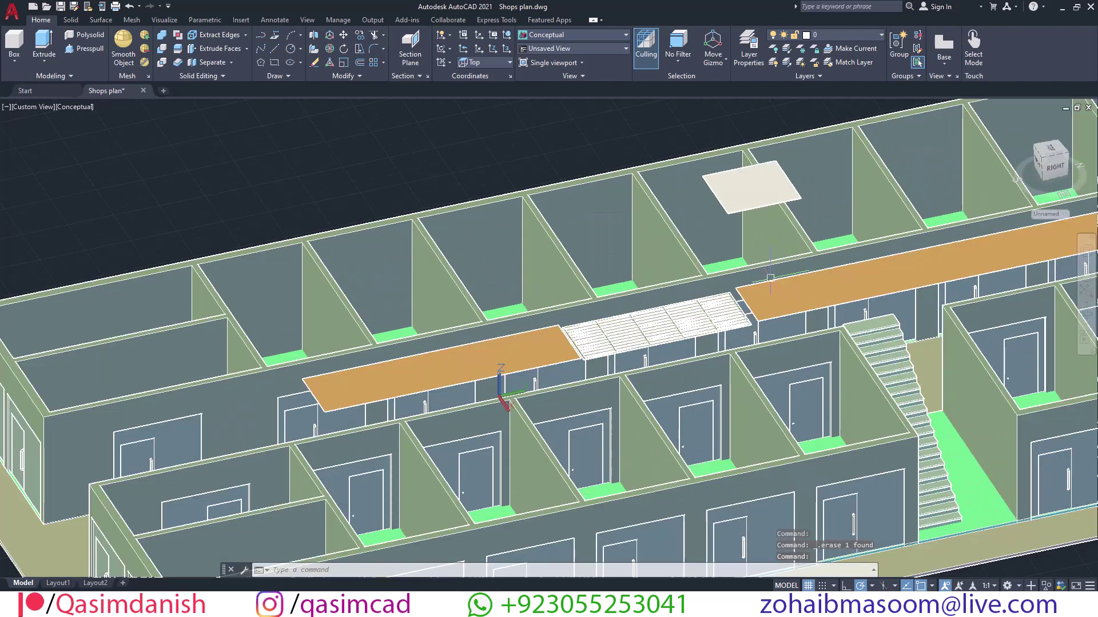
left_click(723, 185)
key("Delete")
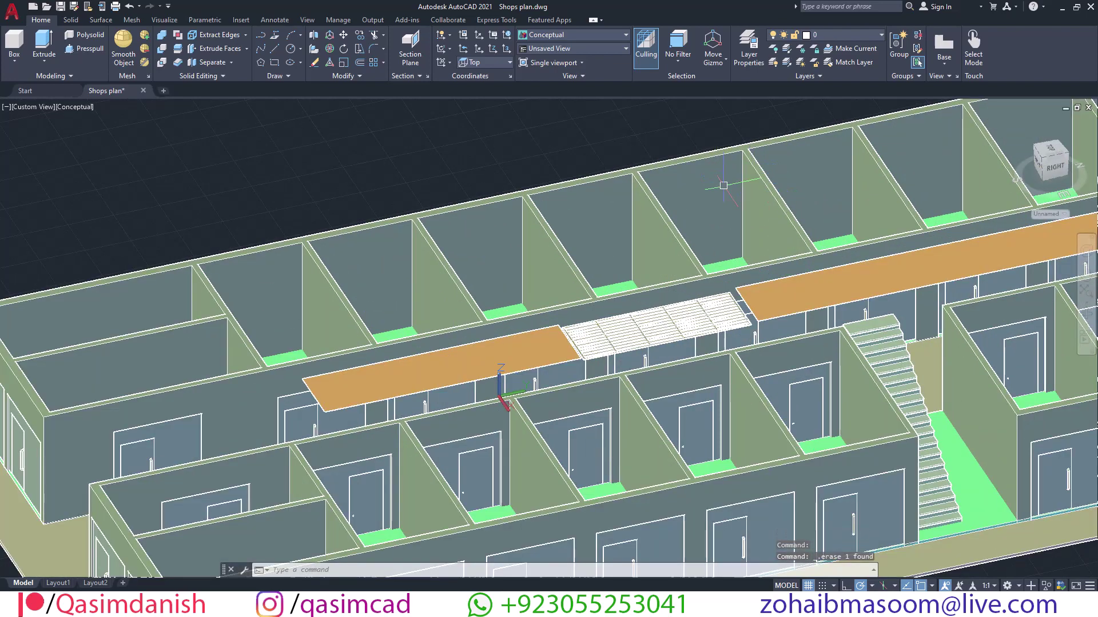
left_click(790, 292)
key("Delete")
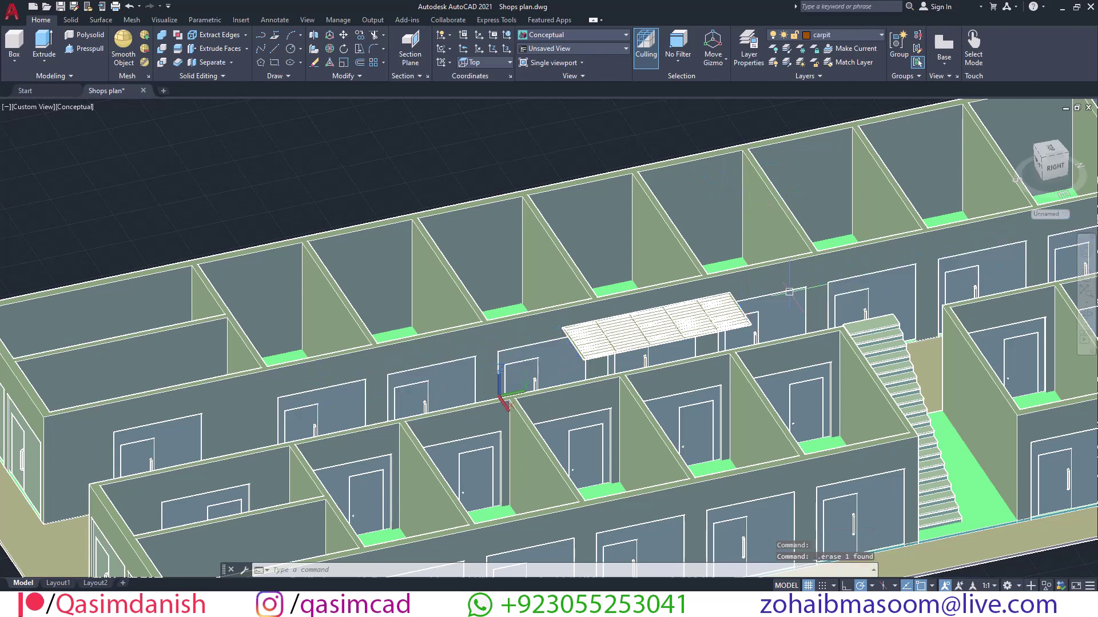
left_click(678, 324)
key("Delete")
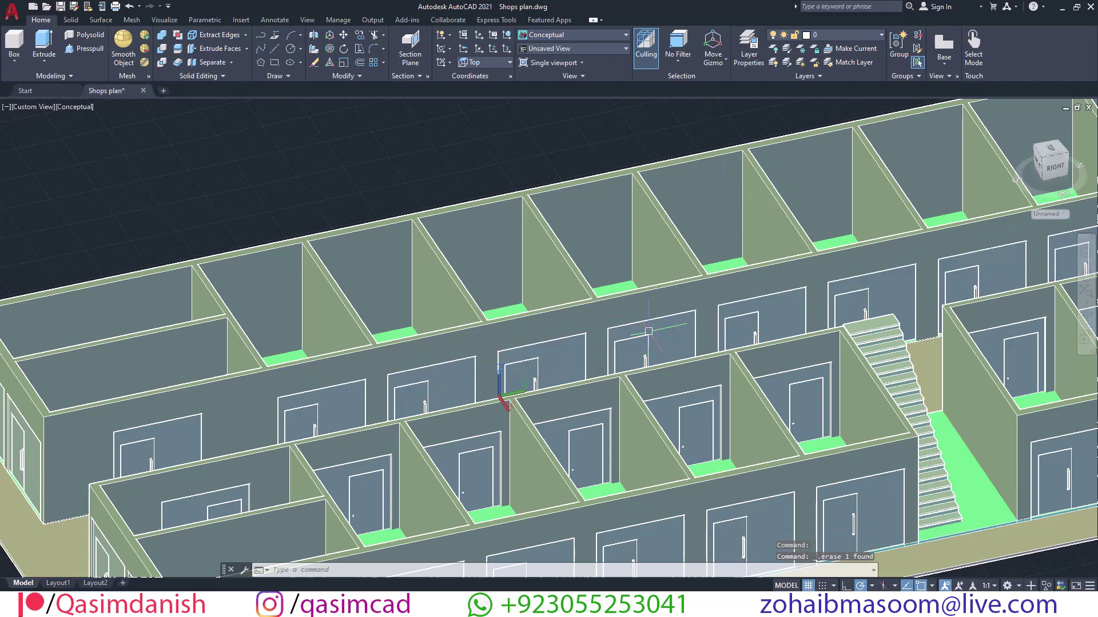
- Undo the last deletion with Ctrl+Z to bring back the upper floor
key("ctrl+z")
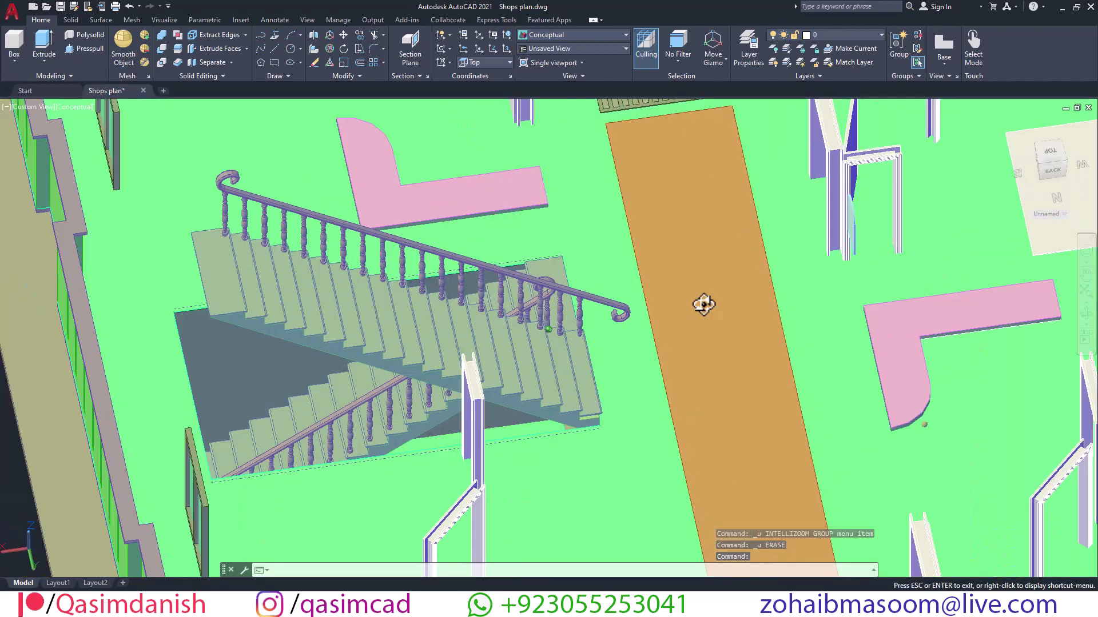